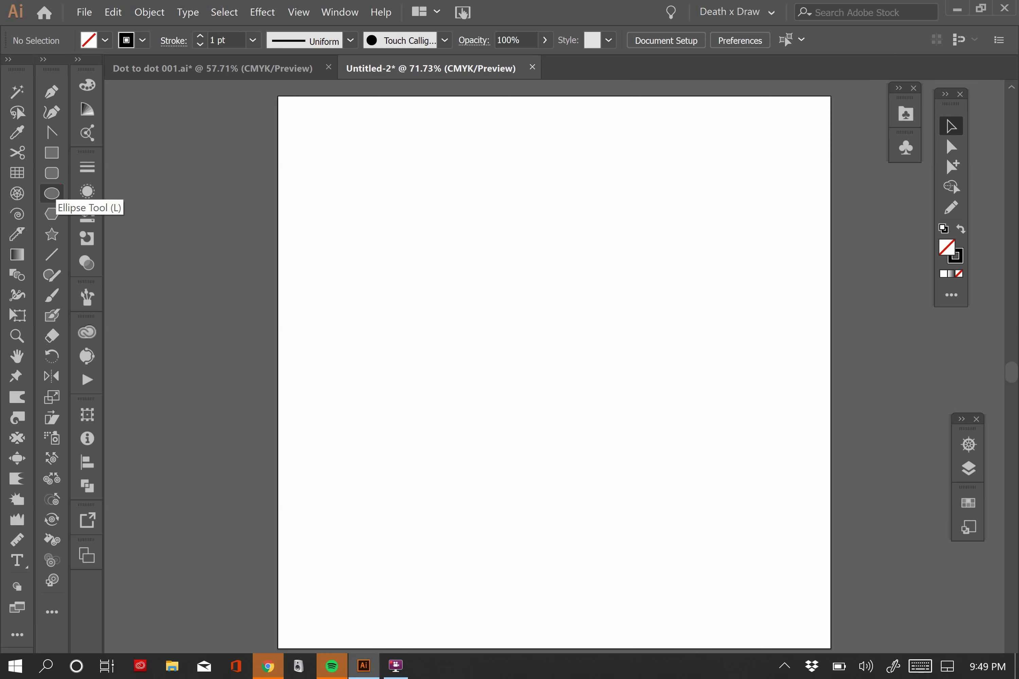
Draw a tall ellipse and centre it horizontally and vertically on the artboard.
{"action": "left_click", "coordinate": [53, 194]}
{"action": "left_click_drag", "start_coordinate": [420, 150], "coordinate": [734, 563]}
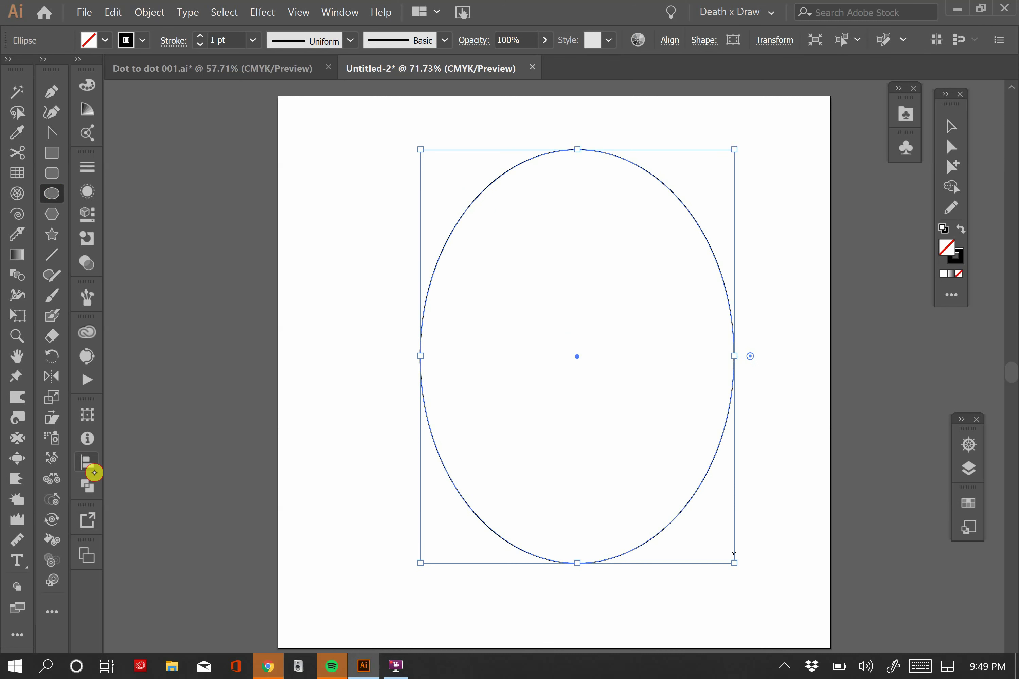
{"action": "left_click", "coordinate": [87, 462]}
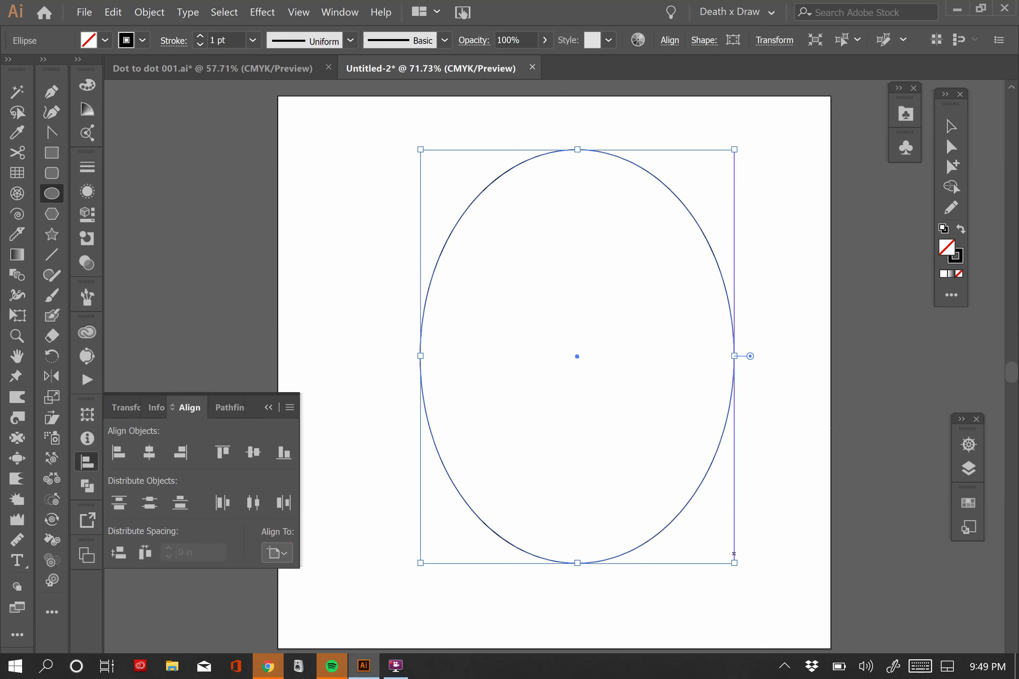
{"action": "left_click", "coordinate": [284, 552]}
{"action": "left_click", "coordinate": [207, 479]}
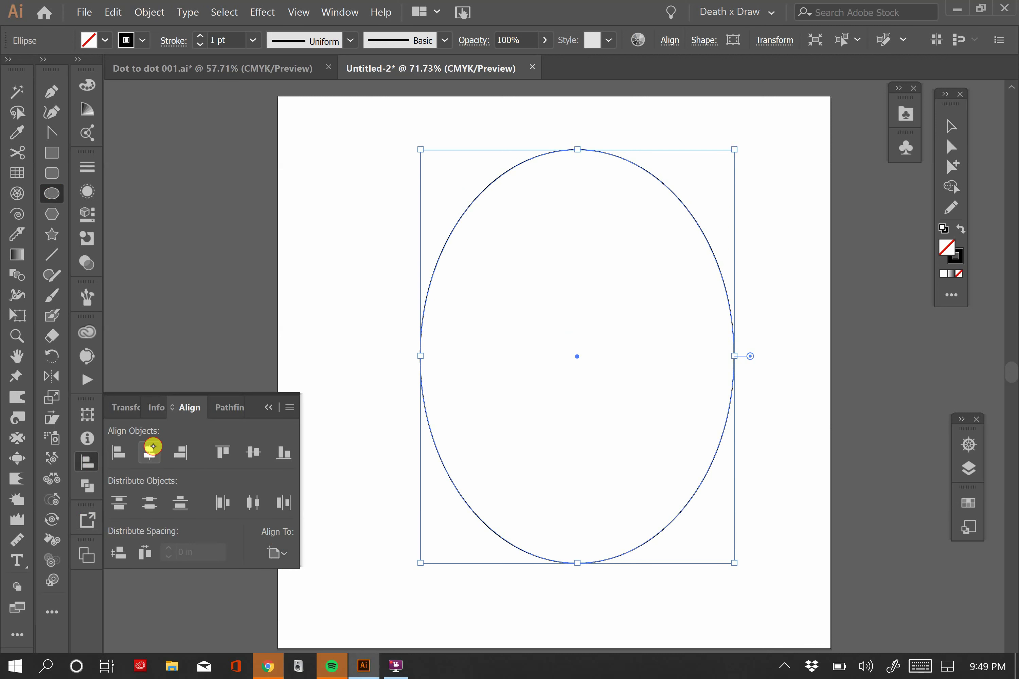
{"action": "left_click", "coordinate": [149, 453]}
{"action": "left_click", "coordinate": [253, 453]}
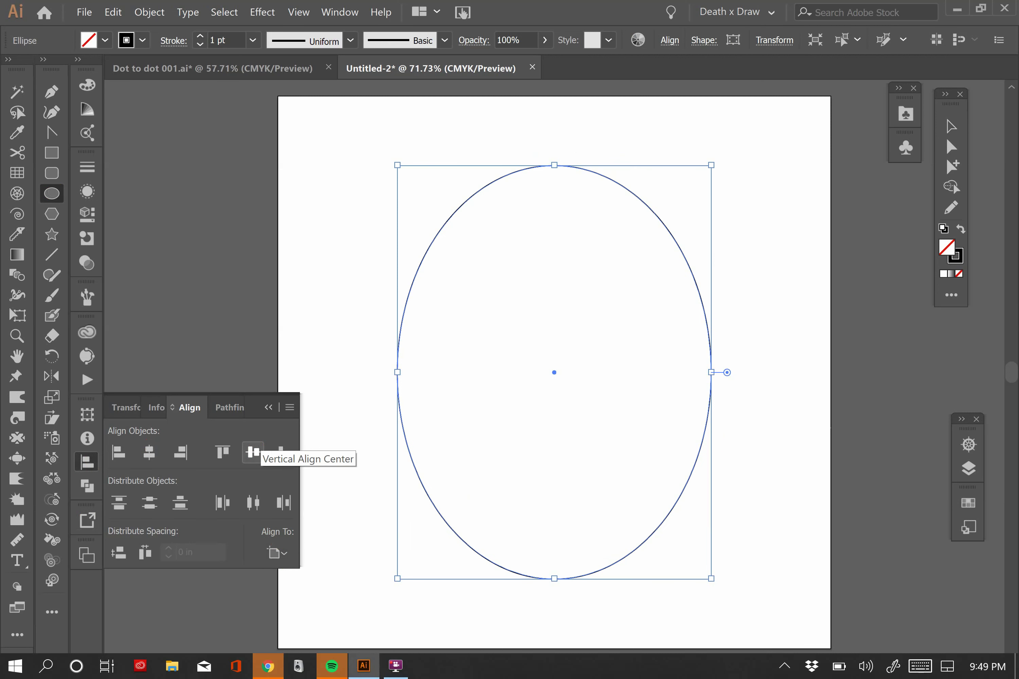
{"action": "left_click", "coordinate": [268, 408]}
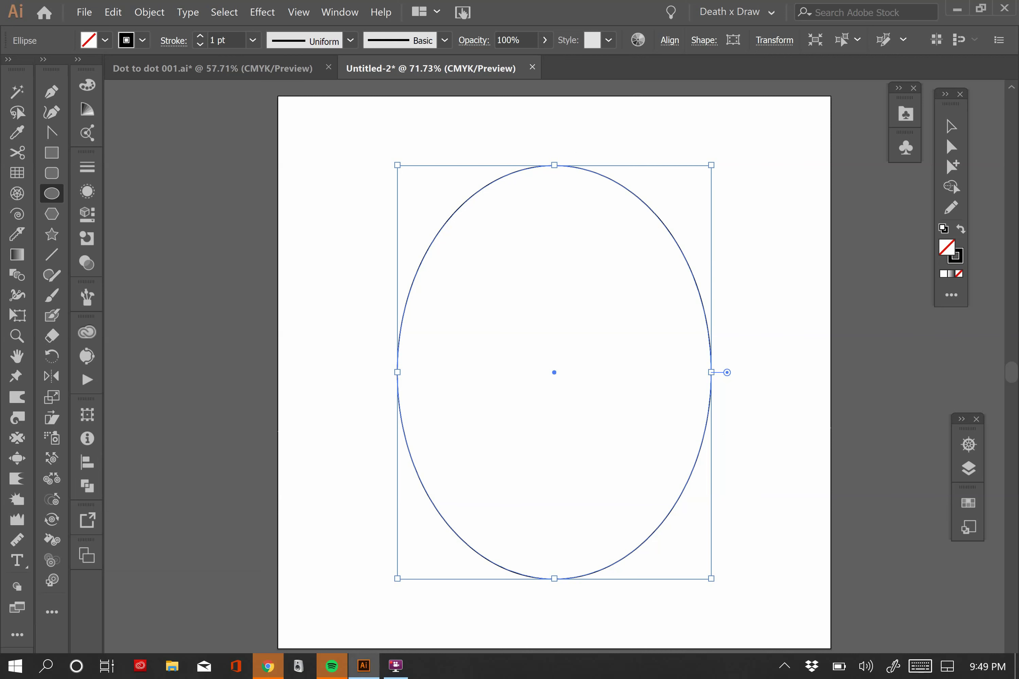
Raise the oval's stroke weight to 5 pt.
{"action": "left_click", "coordinate": [200, 36]}
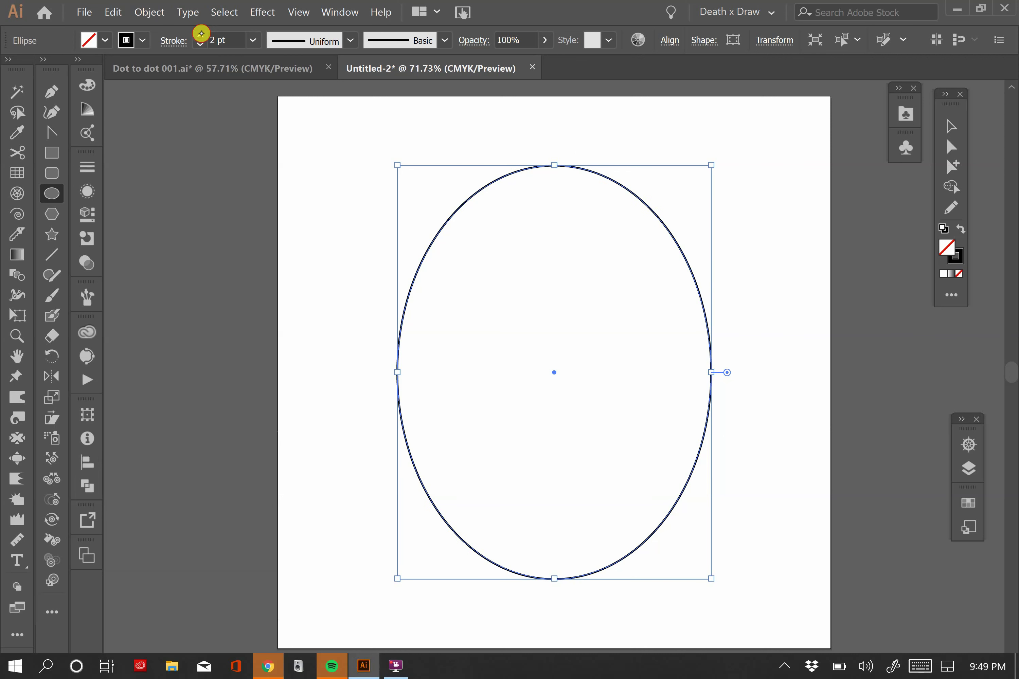
{"action": "left_click", "coordinate": [200, 36]}
{"action": "left_click", "coordinate": [200, 36]}
{"action": "left_click", "coordinate": [200, 36]}
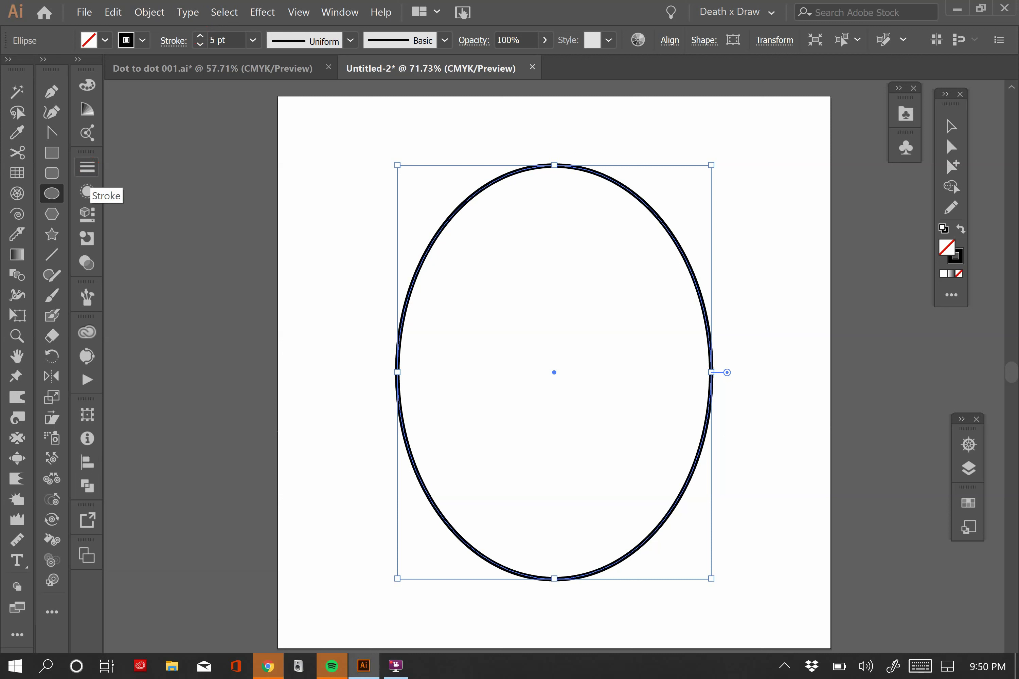
Bring up the oval's appearance settings and try a white fill.
{"action": "left_click", "coordinate": [88, 167]}
{"action": "left_click", "coordinate": [87, 191]}
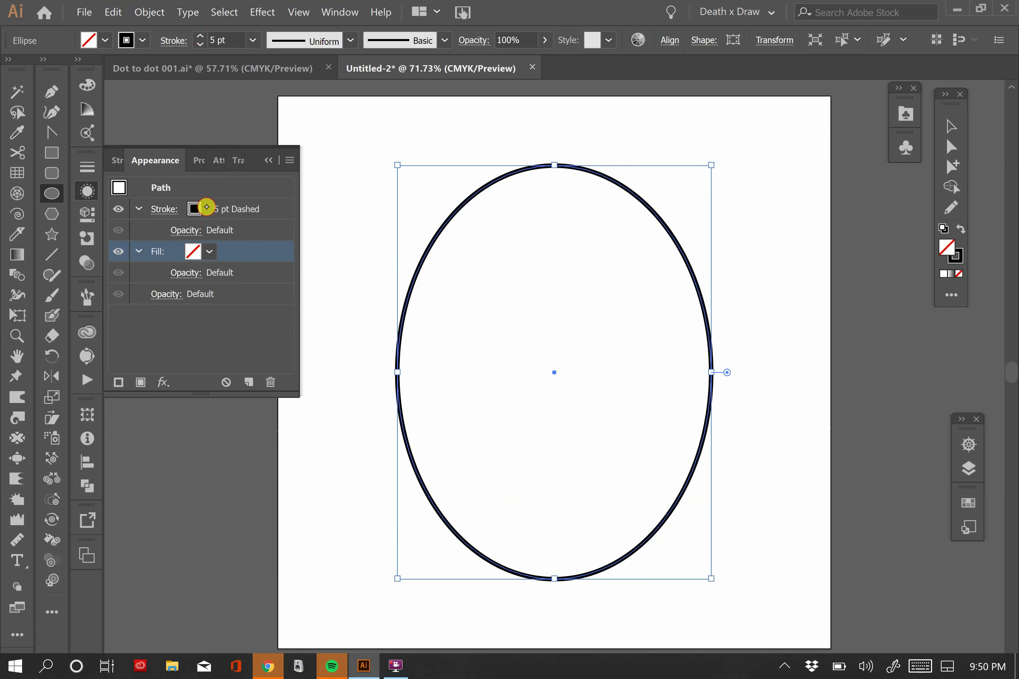
{"action": "left_click", "coordinate": [210, 251]}
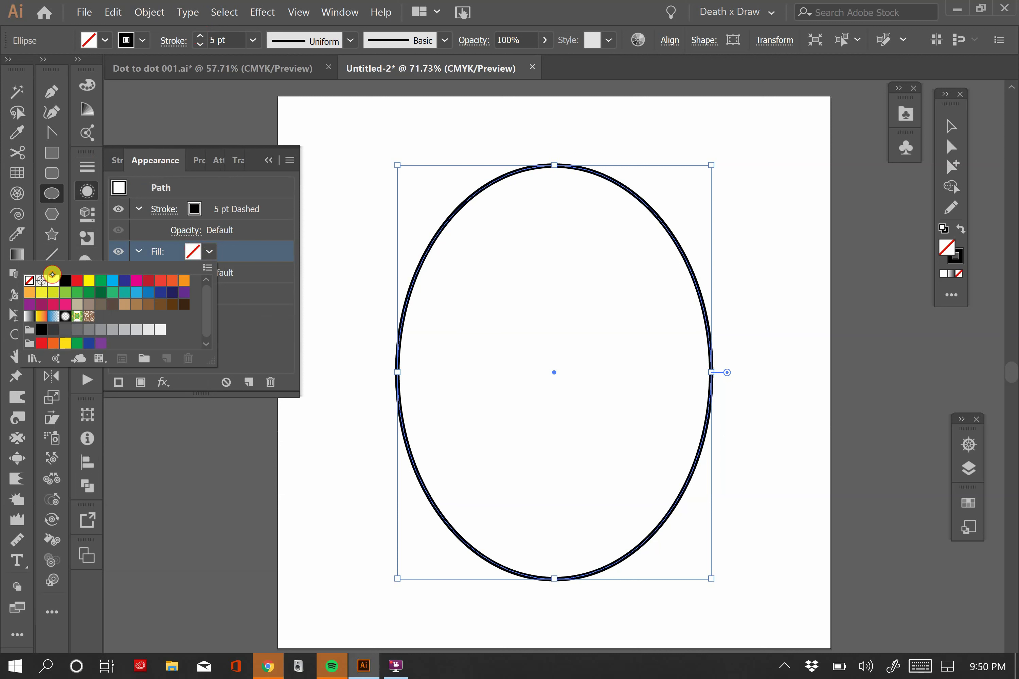
{"action": "left_click", "coordinate": [53, 282]}
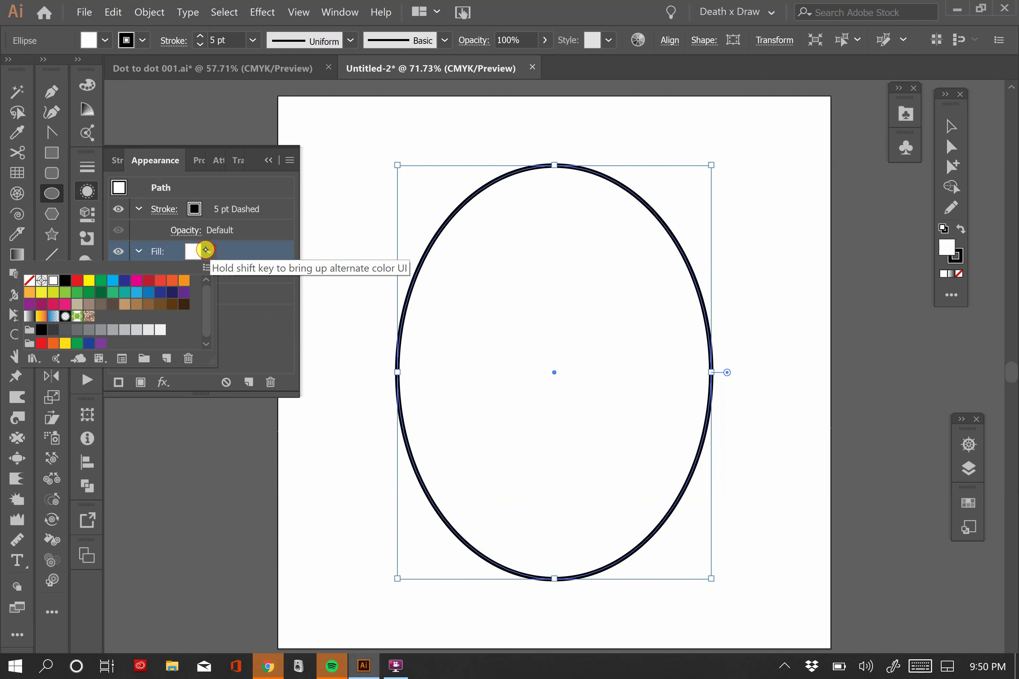
{"action": "left_click", "coordinate": [209, 252]}
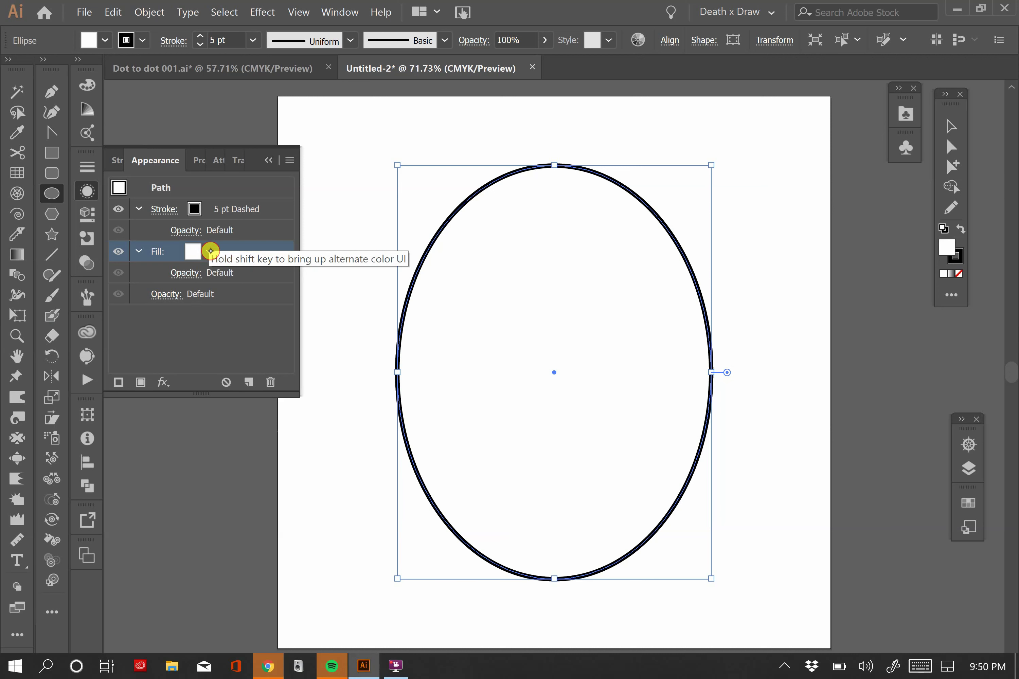
Set the oval's fill back to None and bring up its stroke options.
{"action": "left_click", "coordinate": [208, 249]}
{"action": "left_click", "coordinate": [30, 281]}
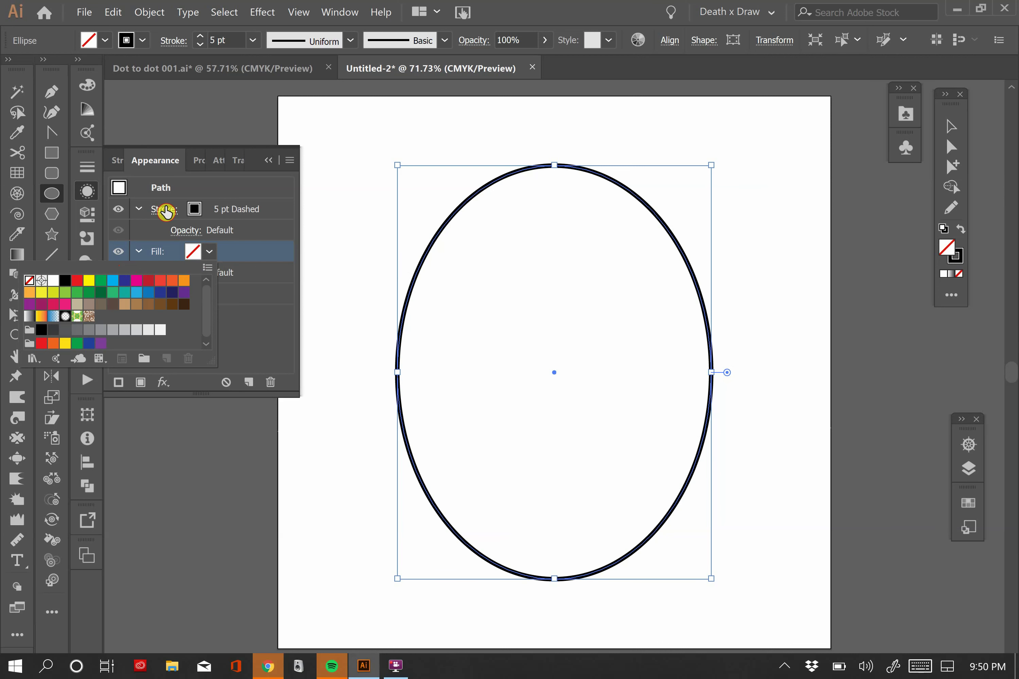
{"action": "left_click", "coordinate": [163, 210]}
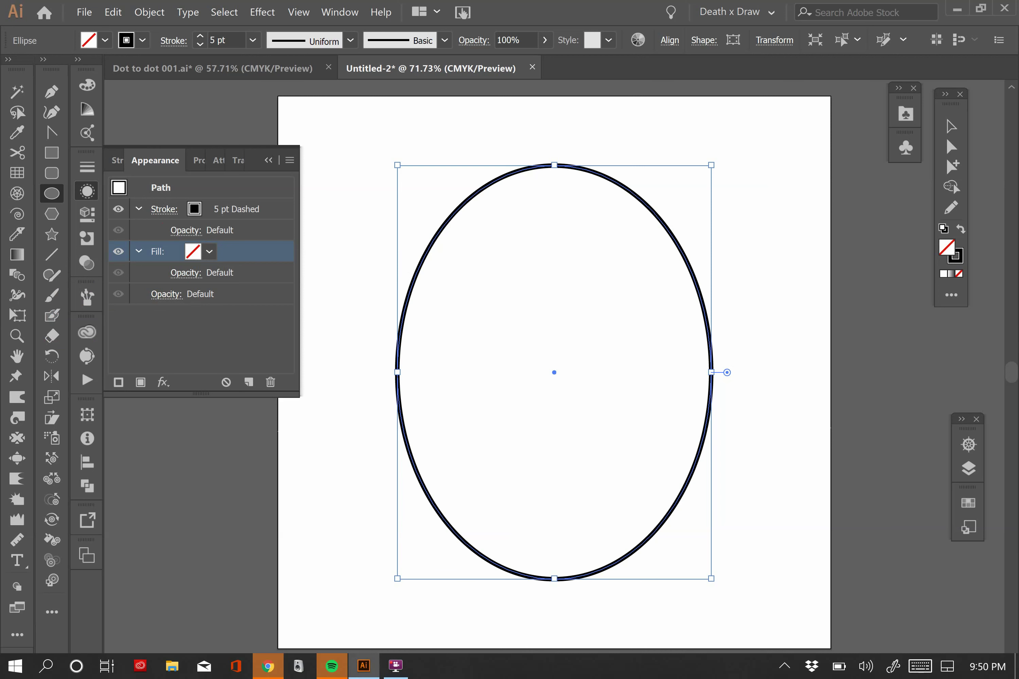
{"action": "left_click", "coordinate": [164, 210]}
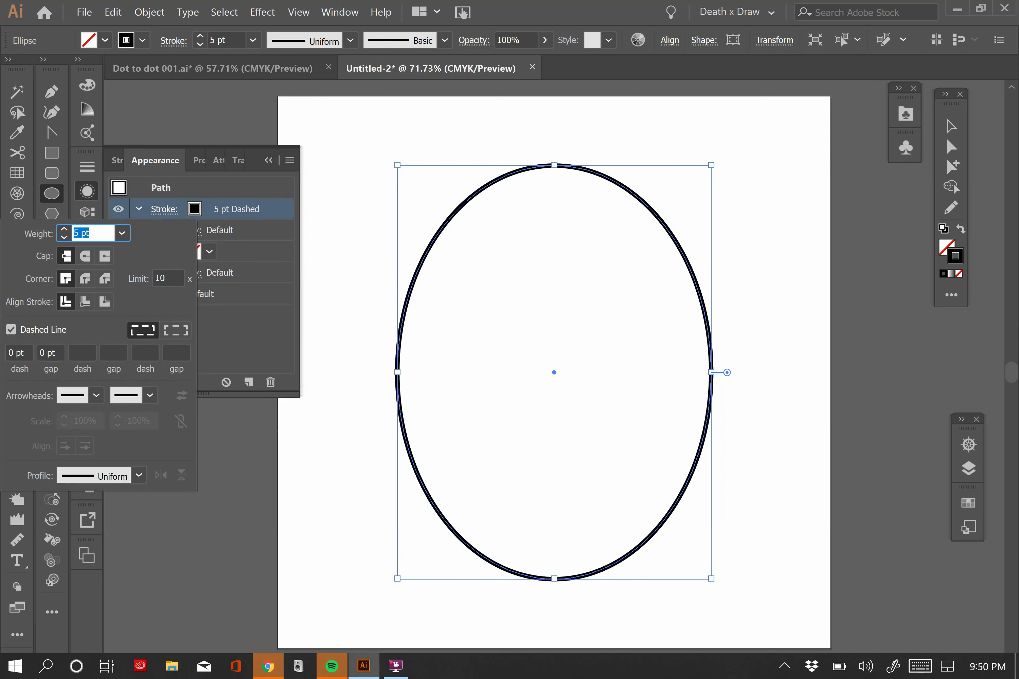
Enable the dashed line with 5 pt dashes and 20 pt gaps.
{"action": "left_click", "coordinate": [11, 330]}
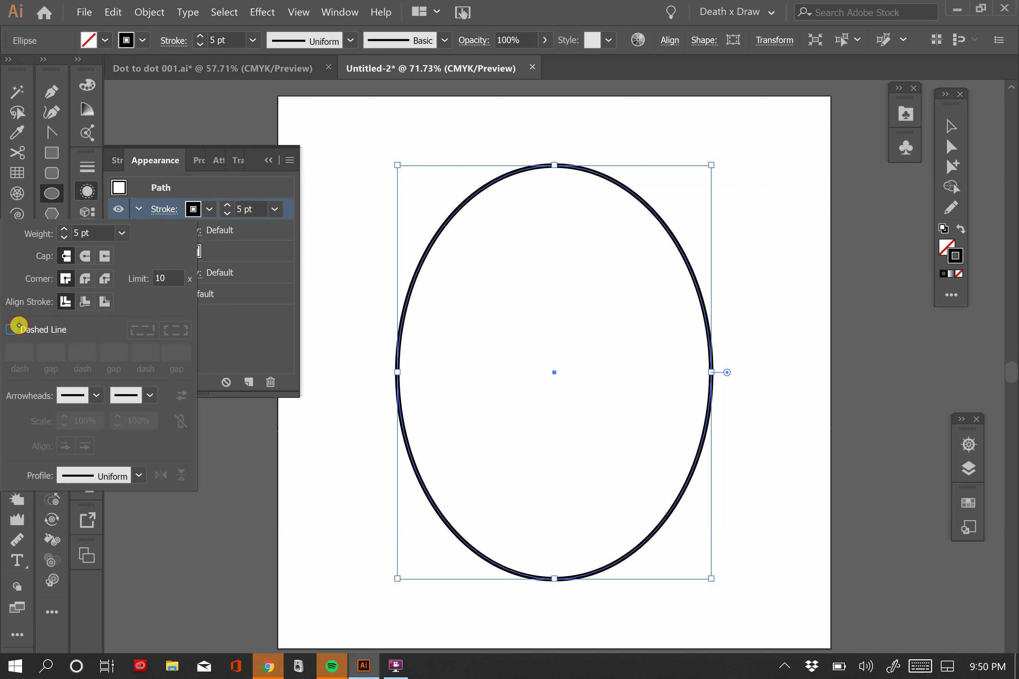
{"action": "left_click", "coordinate": [12, 329]}
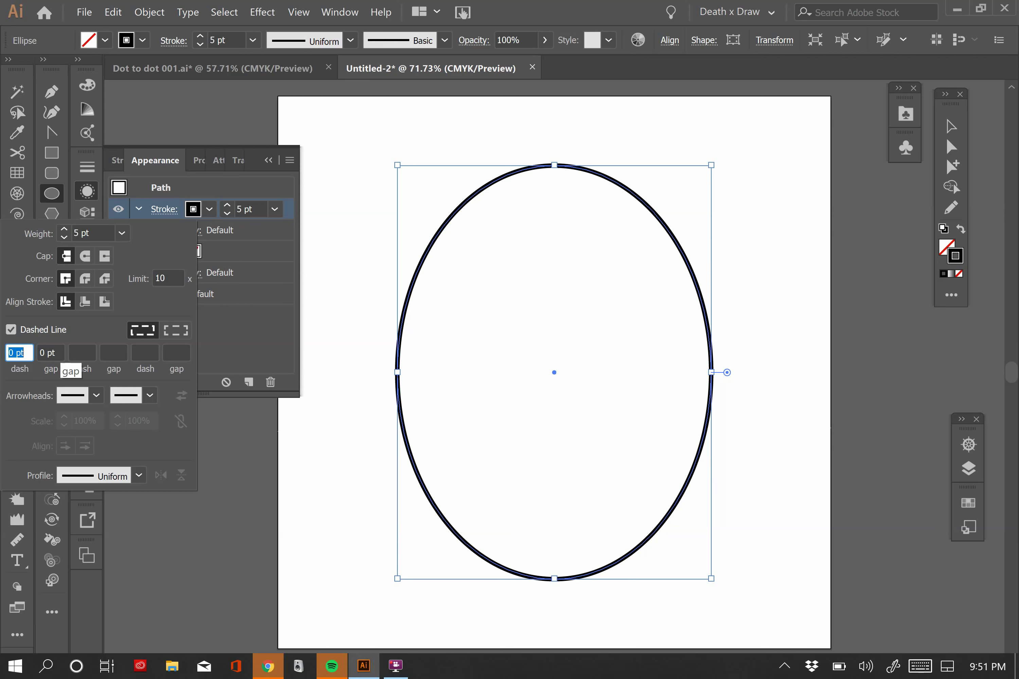
{"action": "type", "text": "5"}
{"action": "key", "text": "Tab"}
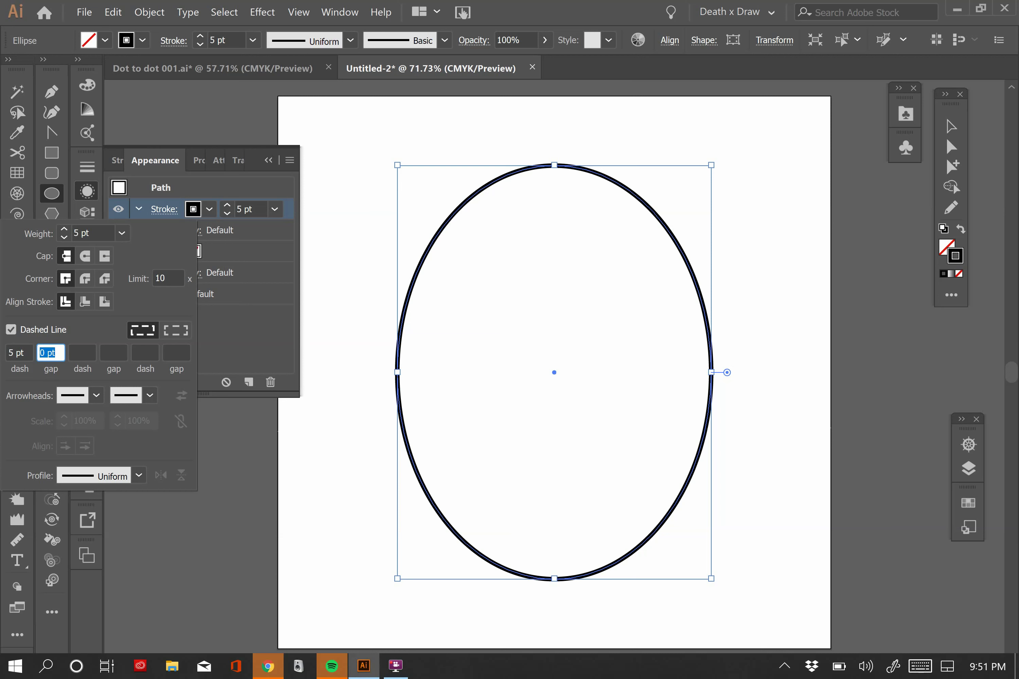
{"action": "type", "text": "20"}
{"action": "key", "text": "Tab"}
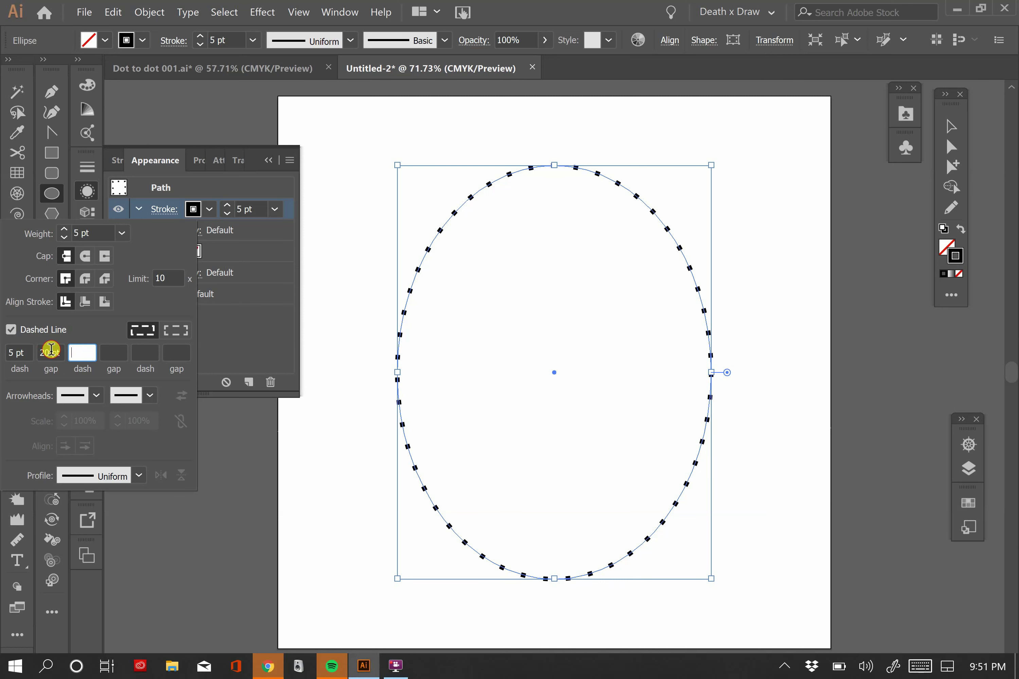
Change the dash gap to 50 pt.
{"action": "left_click", "coordinate": [50, 352]}
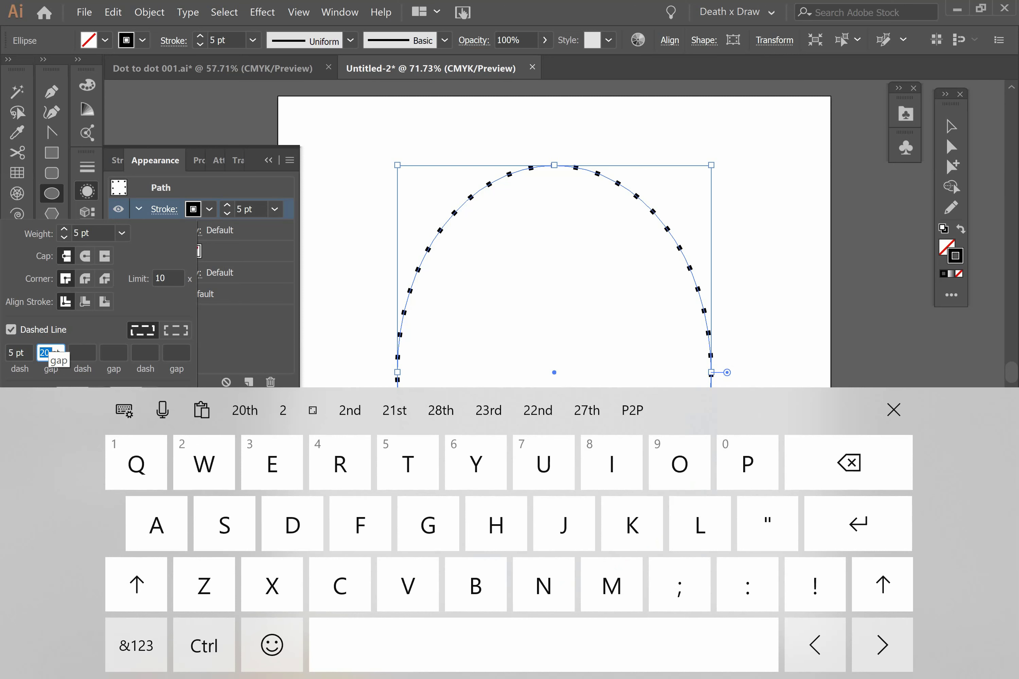
{"action": "left_click", "coordinate": [136, 645]}
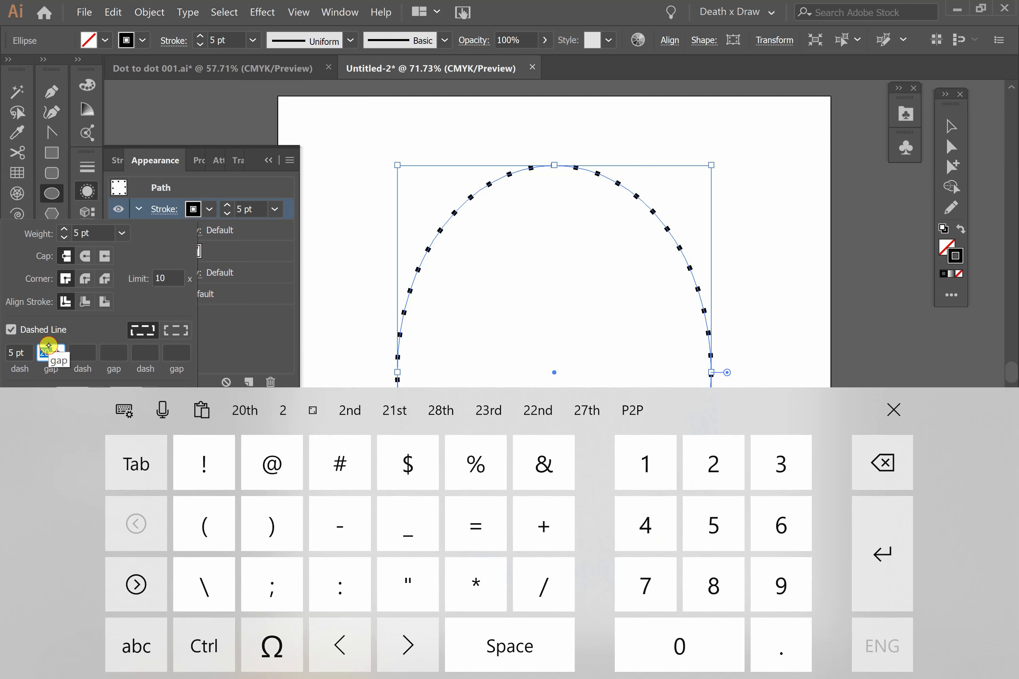
{"action": "type", "text": "50"}
{"action": "left_click", "coordinate": [882, 554]}
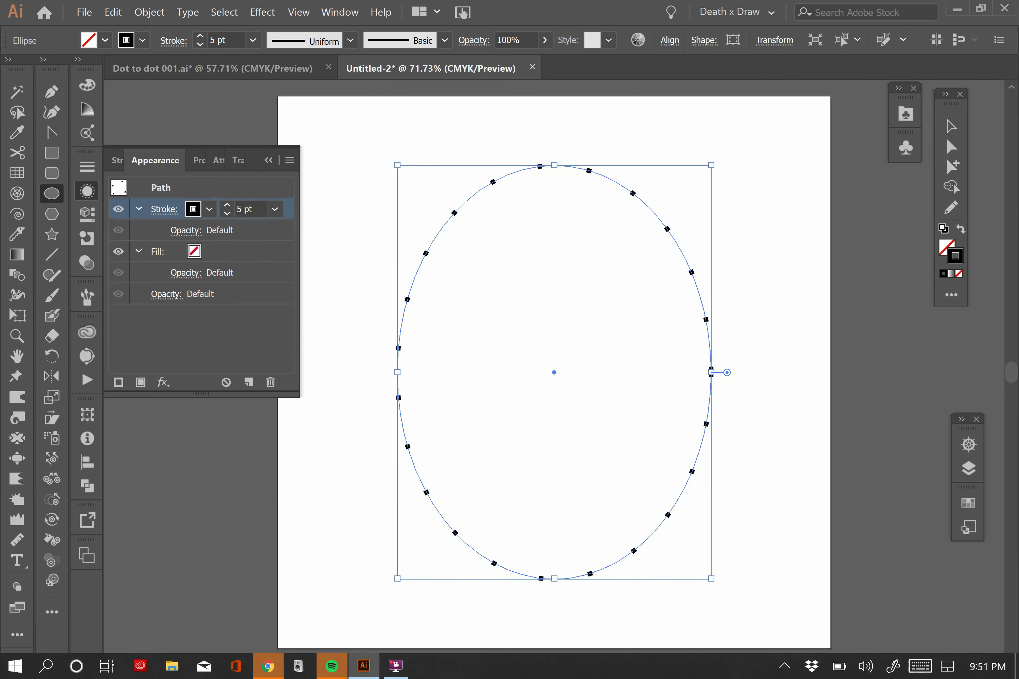
Widen the dash gap to 100 pt and zoom in on the oval's dashes.
{"action": "left_click", "coordinate": [164, 209]}
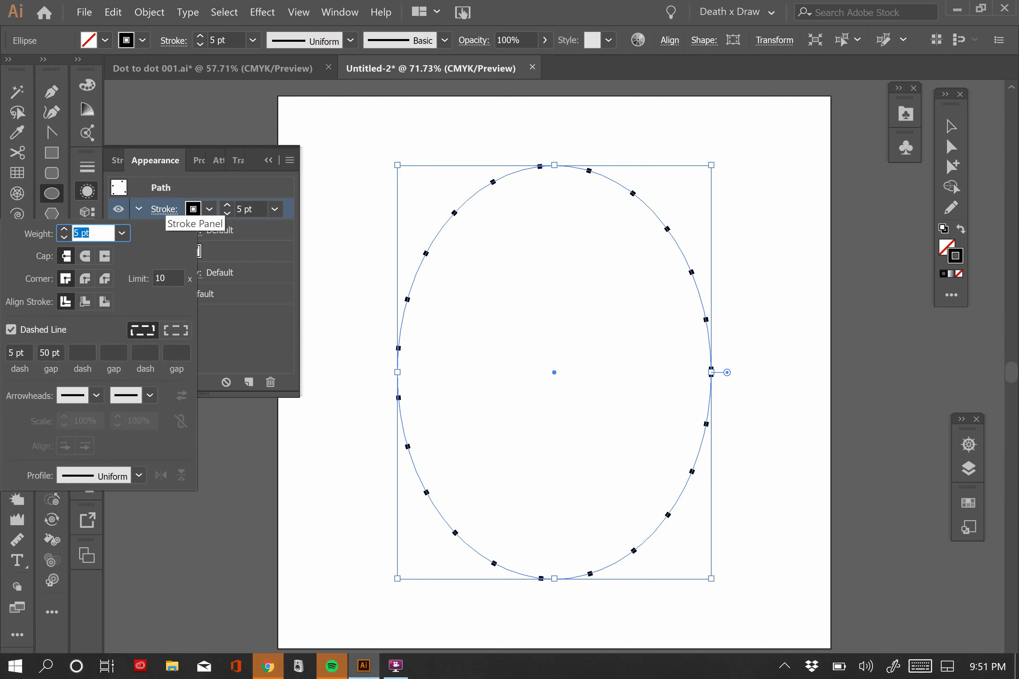
{"action": "left_click", "coordinate": [49, 352]}
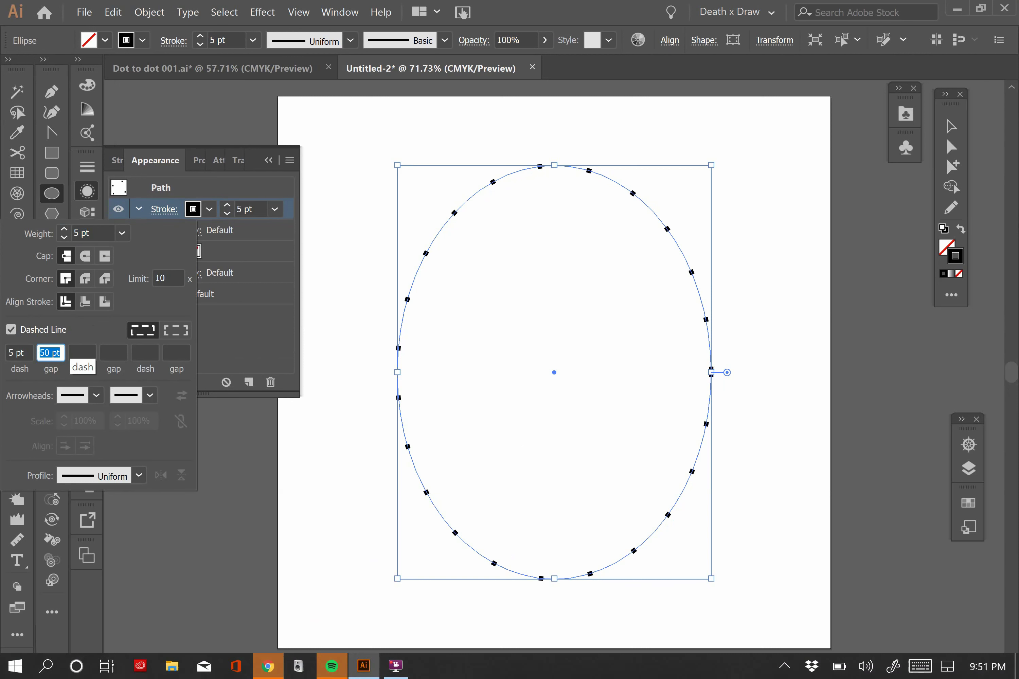
{"action": "type", "text": "100"}
{"action": "key", "text": "Tab"}
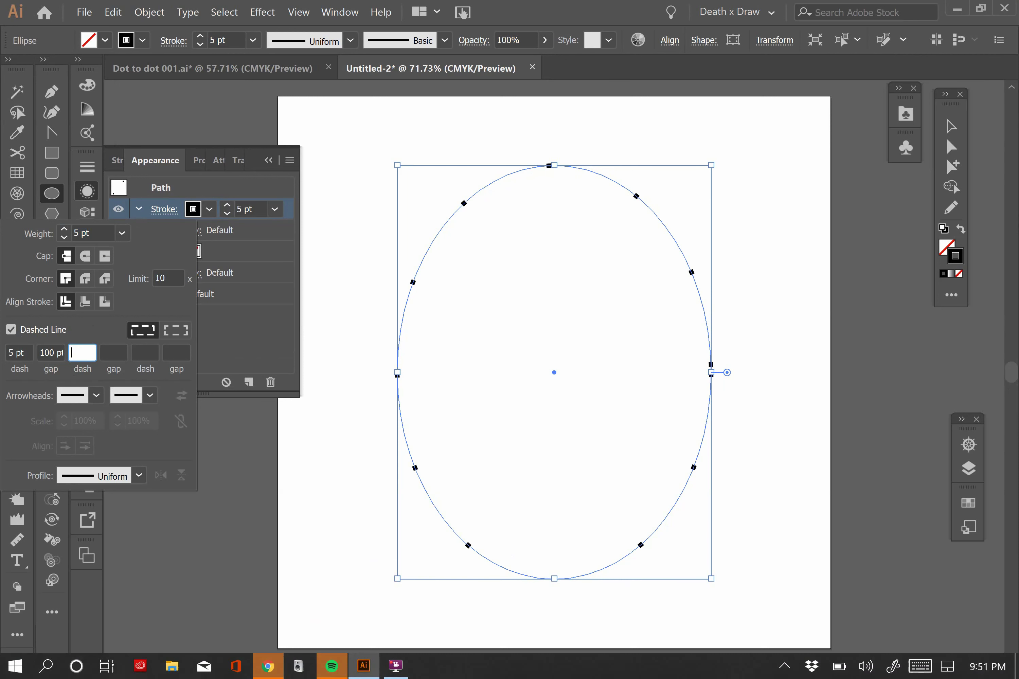
{"action": "key", "text": "Escape"}
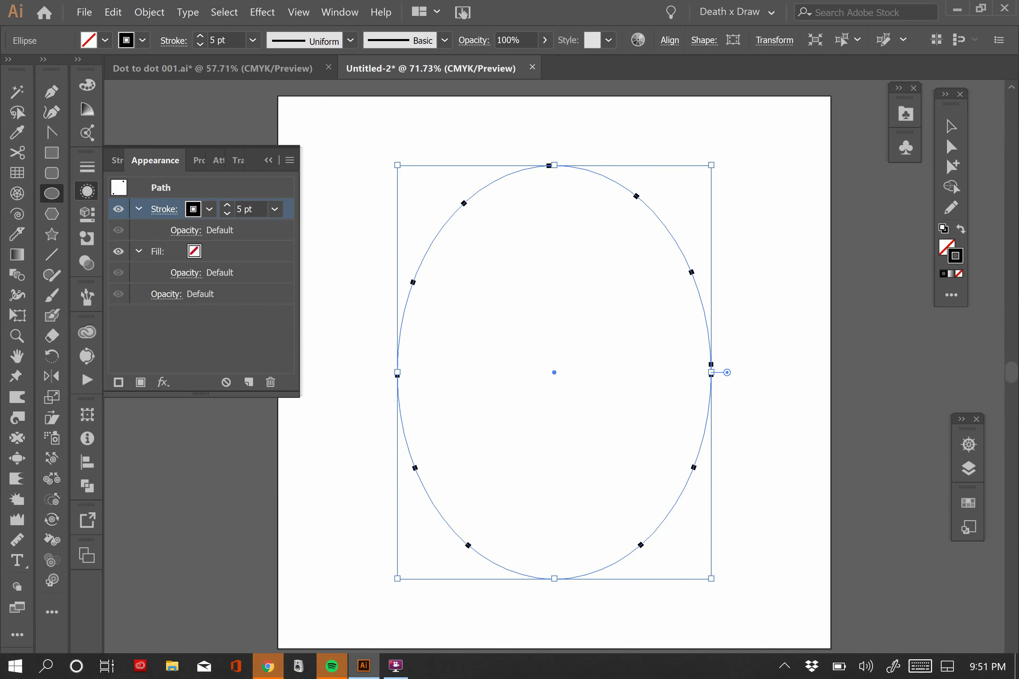
{"action": "key", "text": "ctrl+equal"}
{"action": "key", "text": "ctrl+equal"}
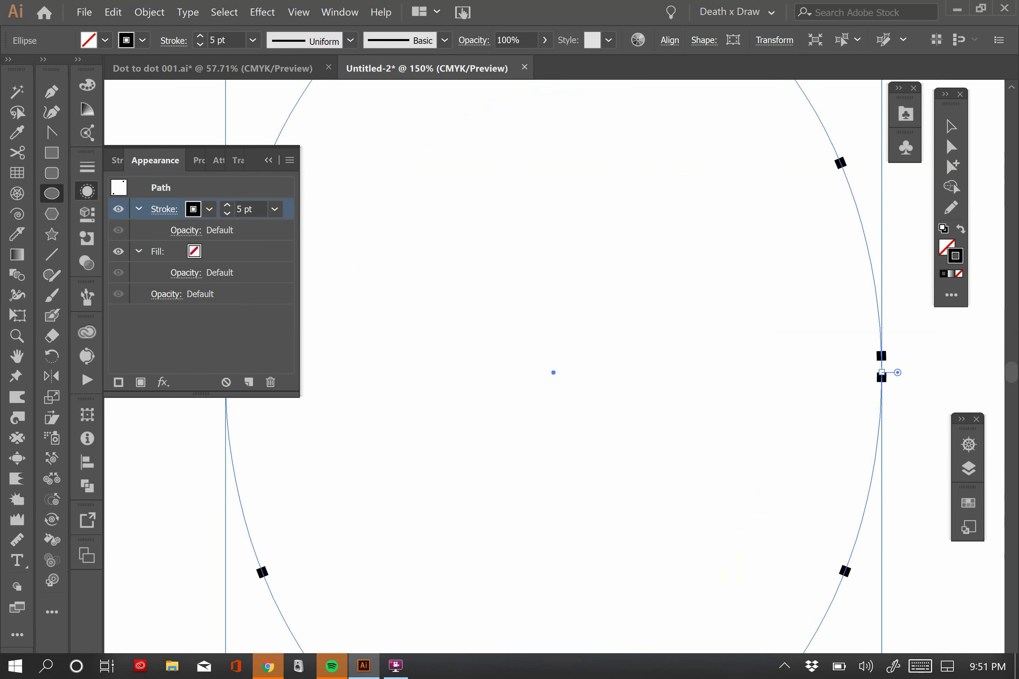
Pan to the oval's lower-left curve and reopen the Stroke flyout.
{"action": "left_click_drag", "start_coordinate": [282, 560], "coordinate": [487, 380]}
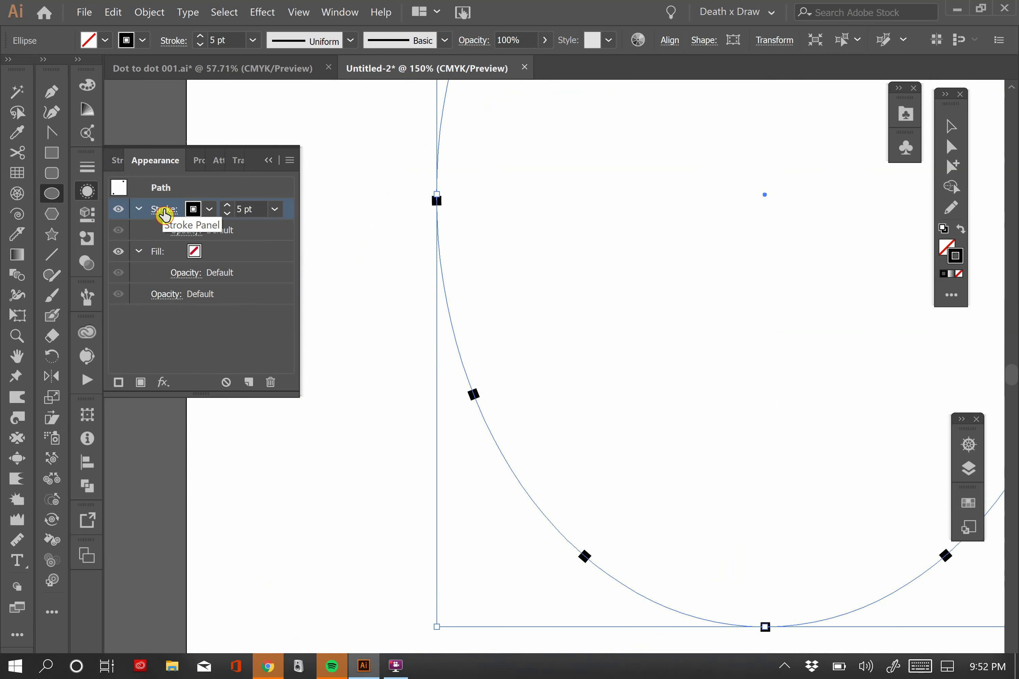
{"action": "left_click", "coordinate": [164, 210]}
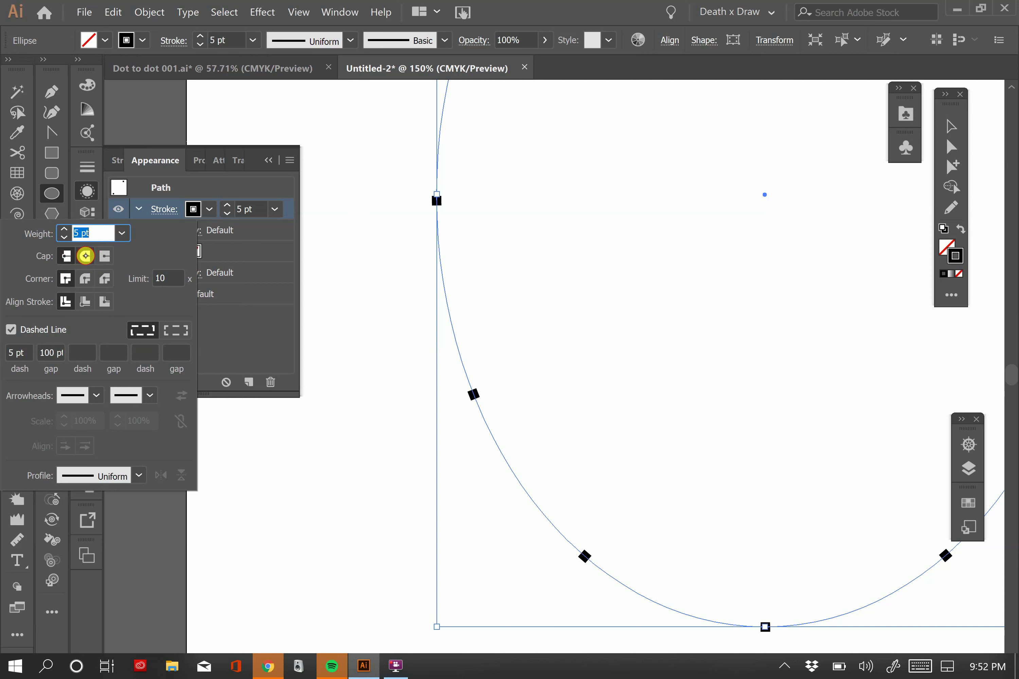
Give the dashes round caps and a 1 pt dash length, then fit the page in view.
{"action": "left_click", "coordinate": [85, 256]}
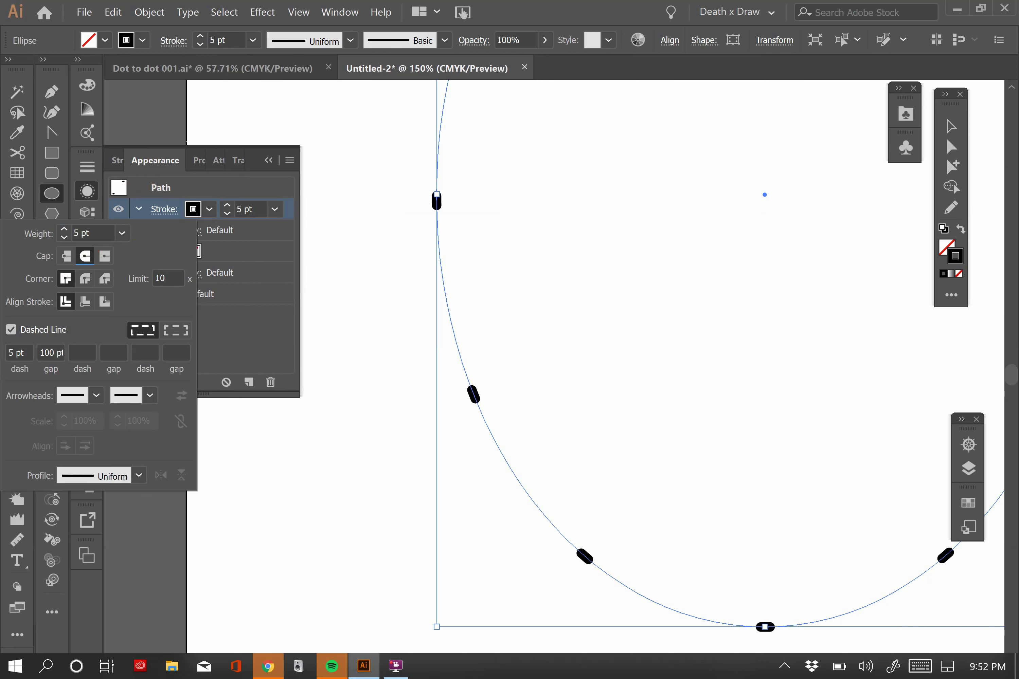
{"action": "left_click", "coordinate": [18, 351]}
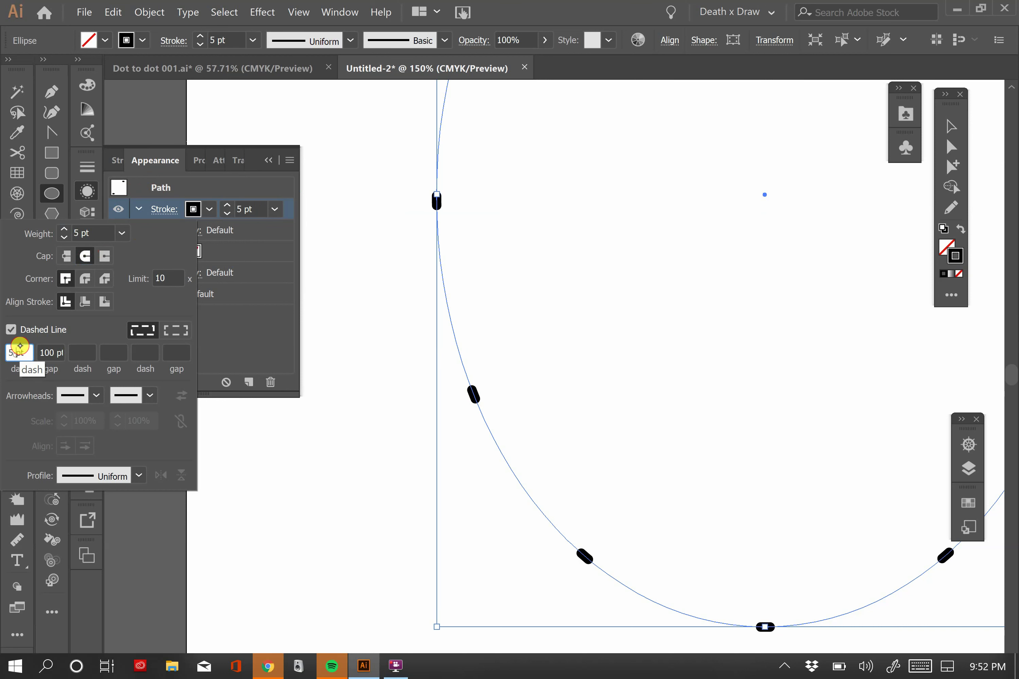
{"action": "key", "text": "BackSpace"}
{"action": "key", "text": "BackSpace"}
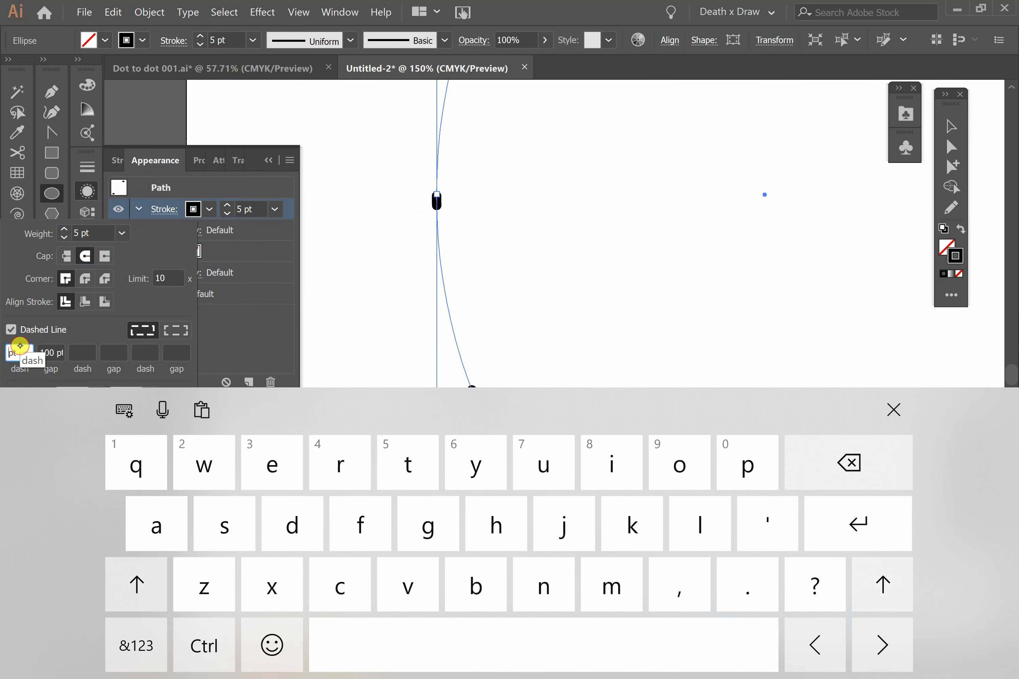
{"action": "left_click", "coordinate": [136, 646]}
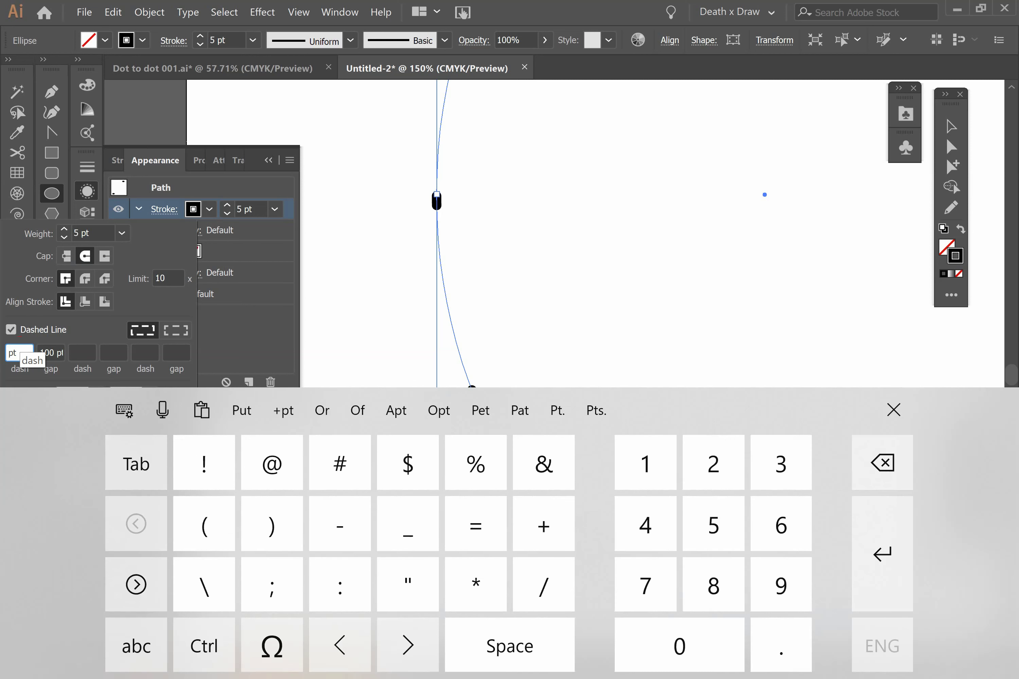
{"action": "type", "text": "1"}
{"action": "key", "text": "Tab"}
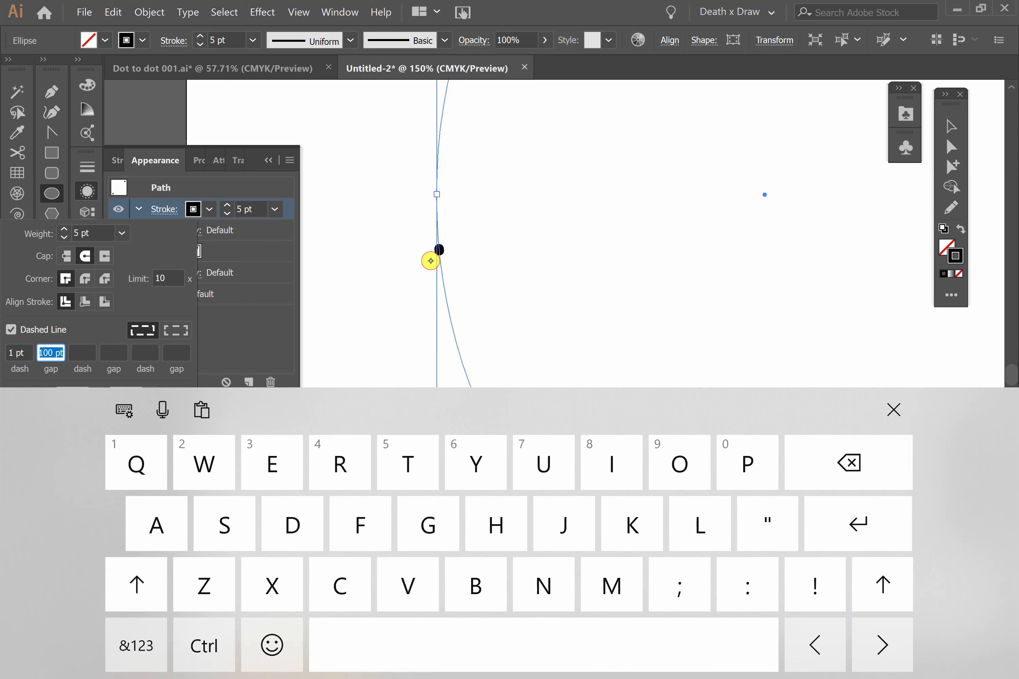
{"action": "left_click", "coordinate": [893, 410]}
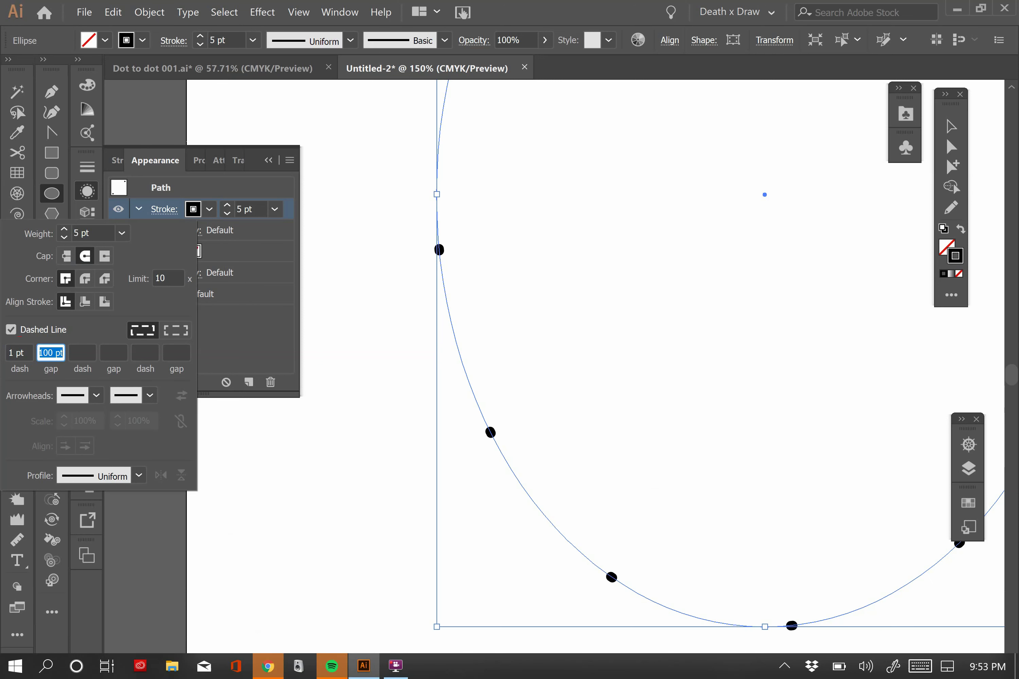
{"action": "key", "text": "Return"}
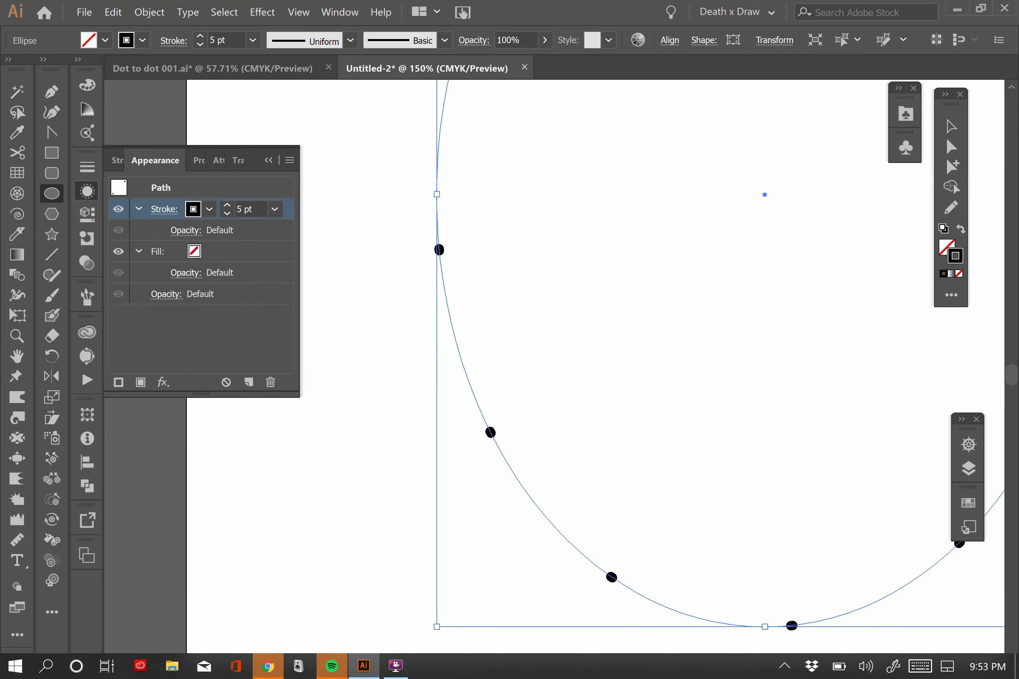
{"action": "key", "text": "ctrl+0"}
Place the first eyes from the DxD eye symbols library and break their symbol link.
{"action": "key", "text": "v"}
{"action": "left_click", "coordinate": [814, 257]}
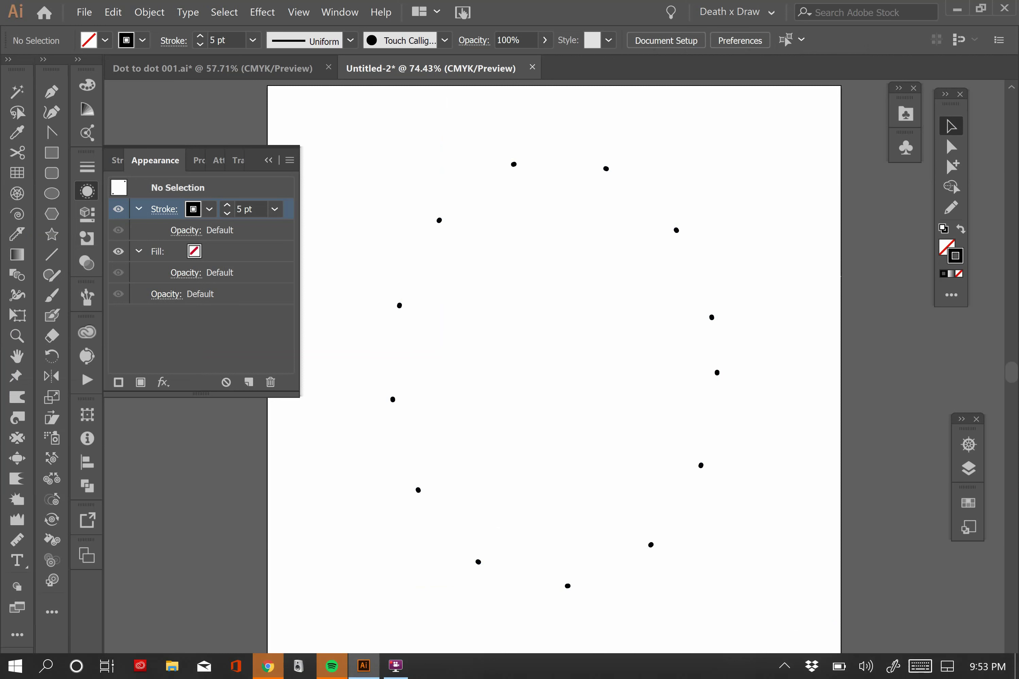
{"action": "left_click", "coordinate": [906, 113]}
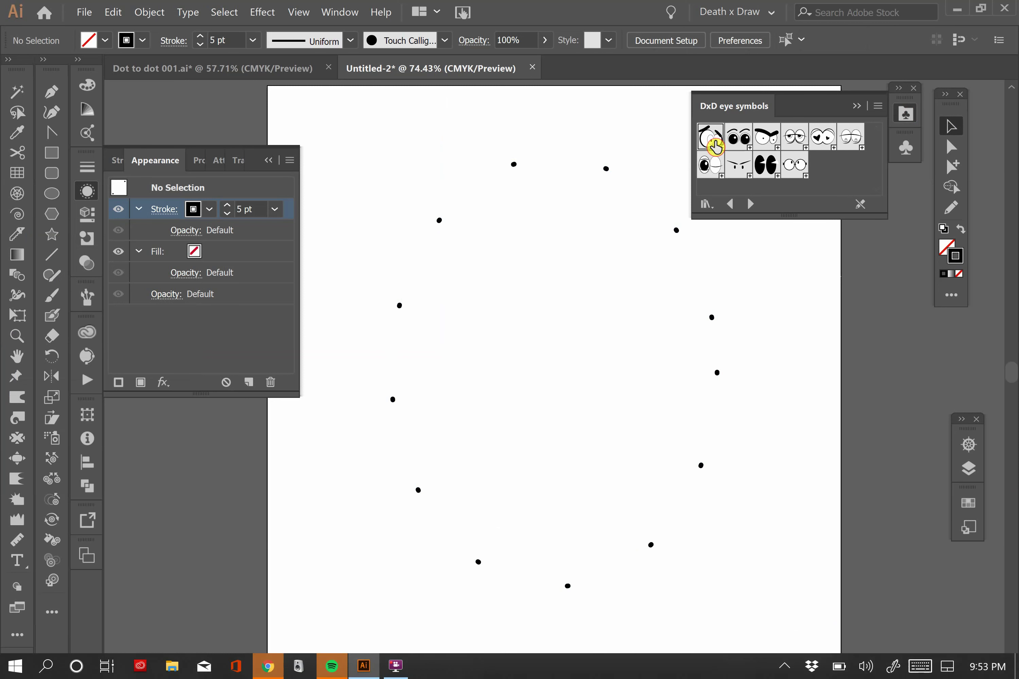
{"action": "left_click_drag", "start_coordinate": [710, 137], "coordinate": [533, 333]}
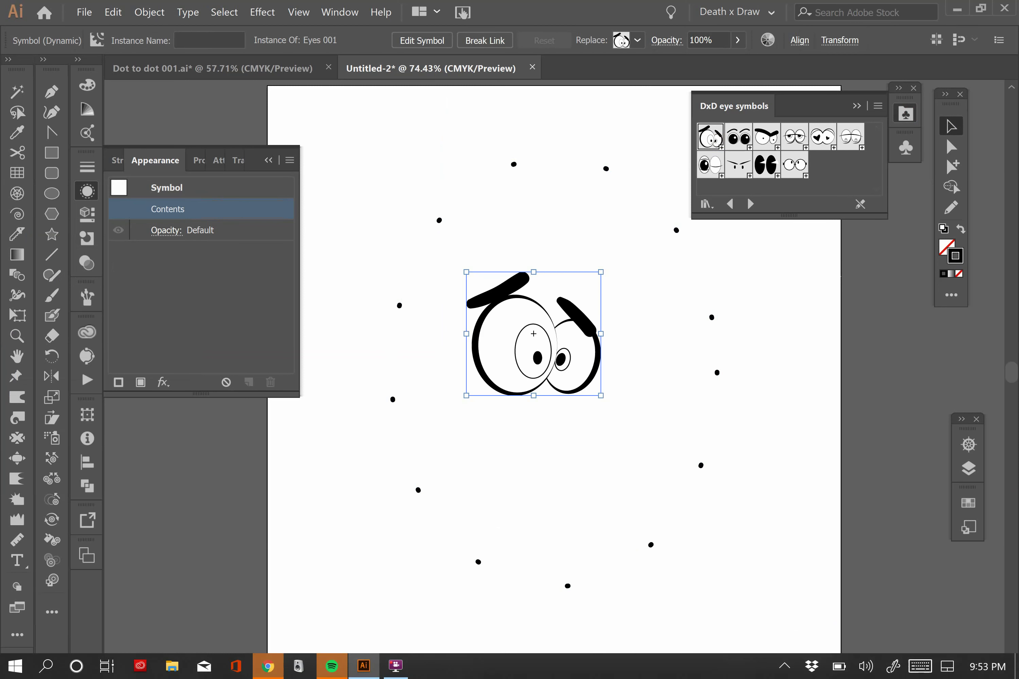
{"action": "left_click", "coordinate": [485, 40]}
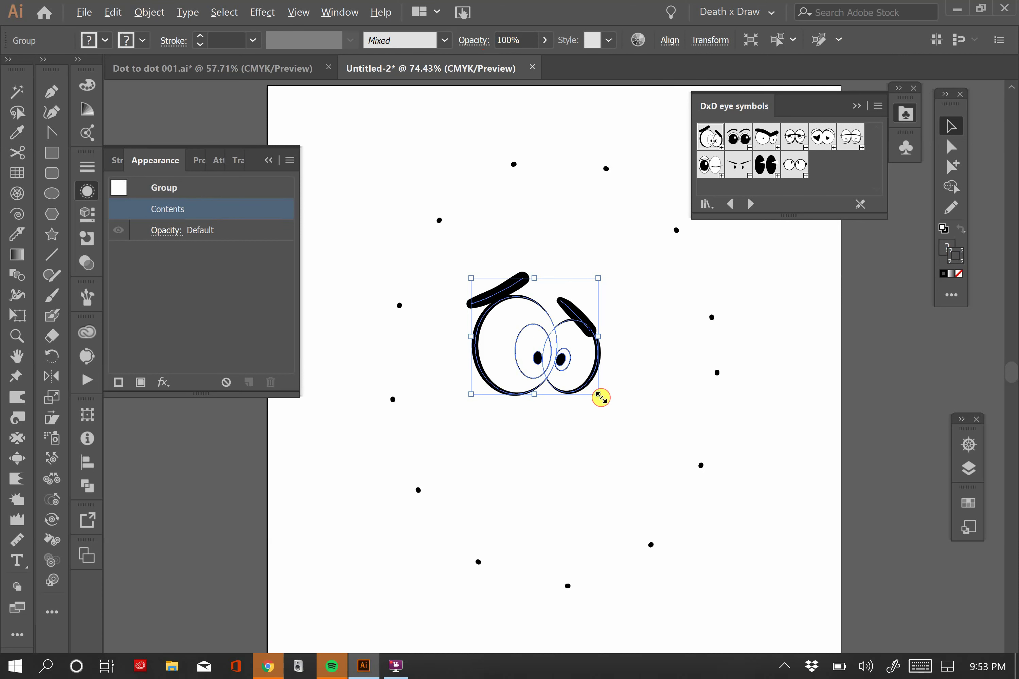
Enlarge the eyes from their centre and nudge them into place inside the oval.
{"action": "left_click_drag", "start_coordinate": [601, 398], "coordinate": [655, 451]}
{"action": "left_click_drag", "start_coordinate": [561, 370], "coordinate": [581, 341]}
{"action": "key", "text": "ctrl+z"}
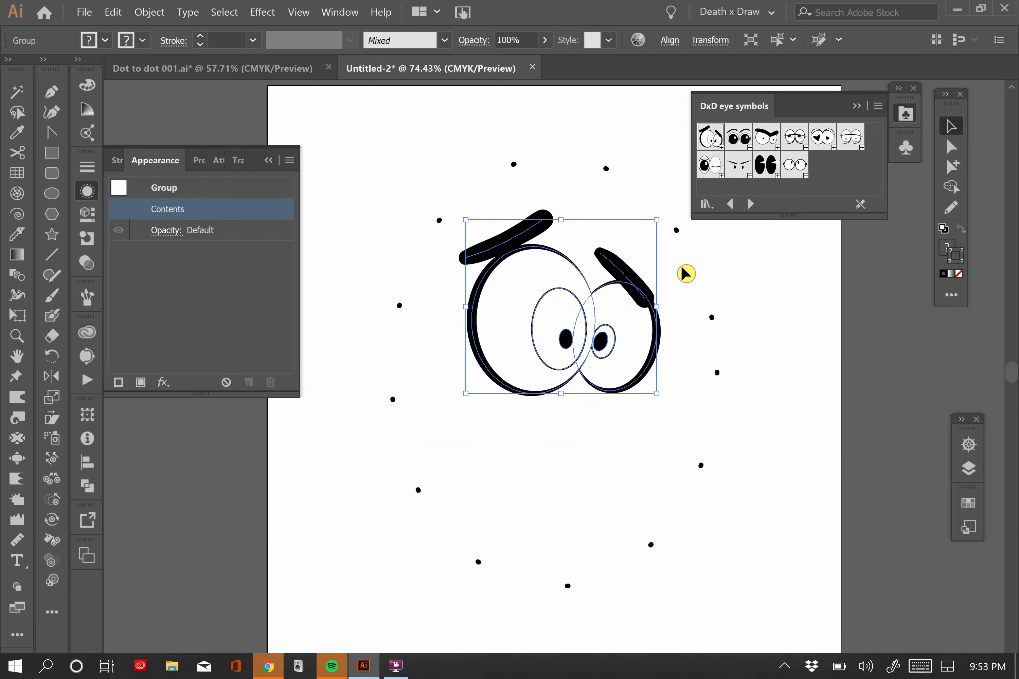
{"action": "left_click_drag", "start_coordinate": [500, 222], "coordinate": [667, 414]}
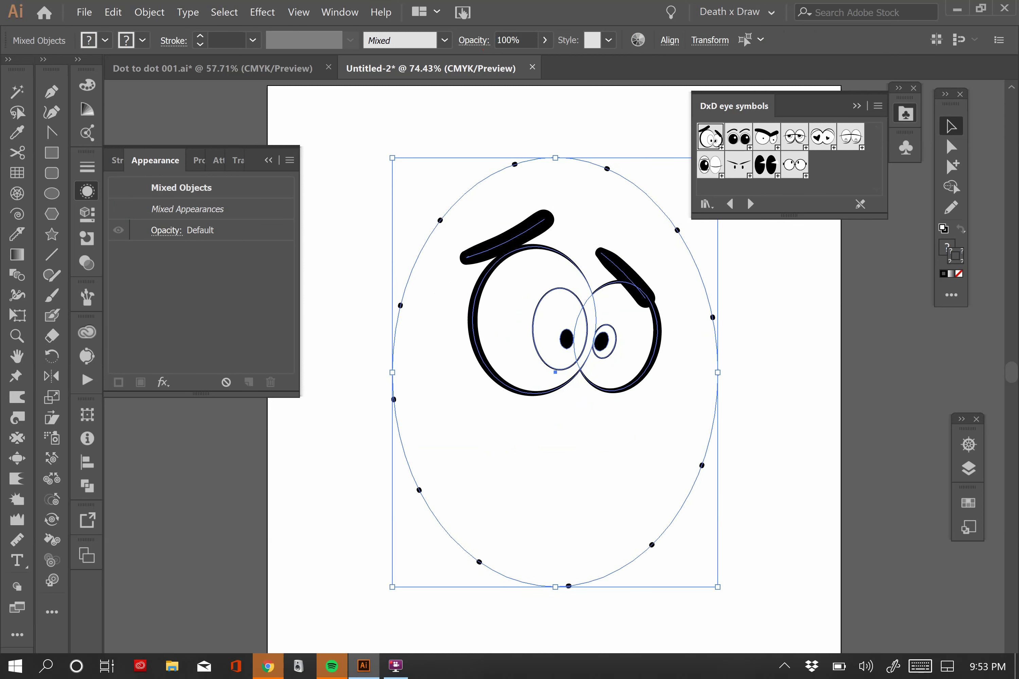
{"action": "key", "text": "ctrl+z"}
{"action": "left_click", "coordinate": [969, 468]}
{"action": "key", "text": "Down"}
{"action": "key", "text": "Down"}
{"action": "key", "text": "Down"}
{"action": "key", "text": "Down"}
{"action": "key", "text": "Down"}
{"action": "key", "text": "Down"}
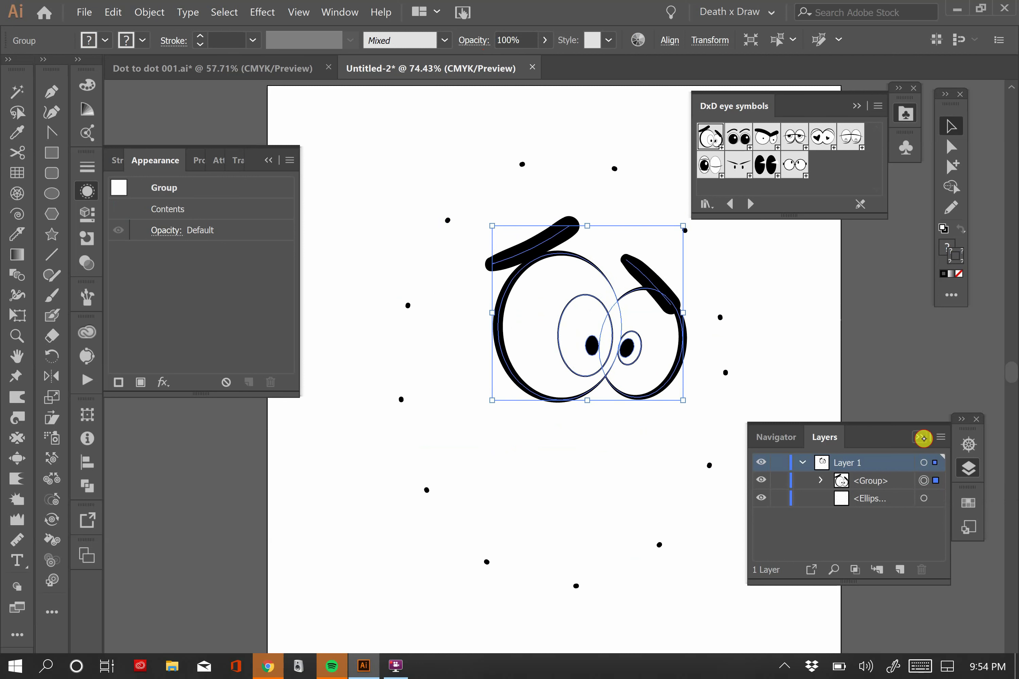
{"action": "left_click", "coordinate": [920, 438]}
Pencil a top-left curve tapered with Width Profile 1 at 7 pt weight.
{"action": "key", "text": "ctrl+shift+a"}
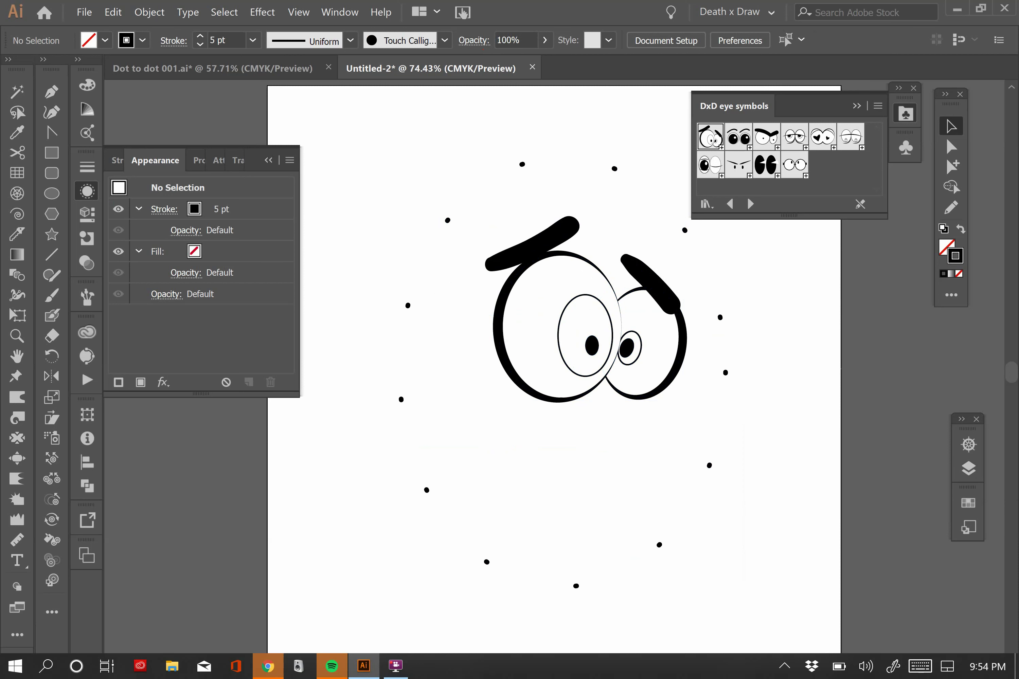
{"action": "left_click", "coordinate": [951, 207]}
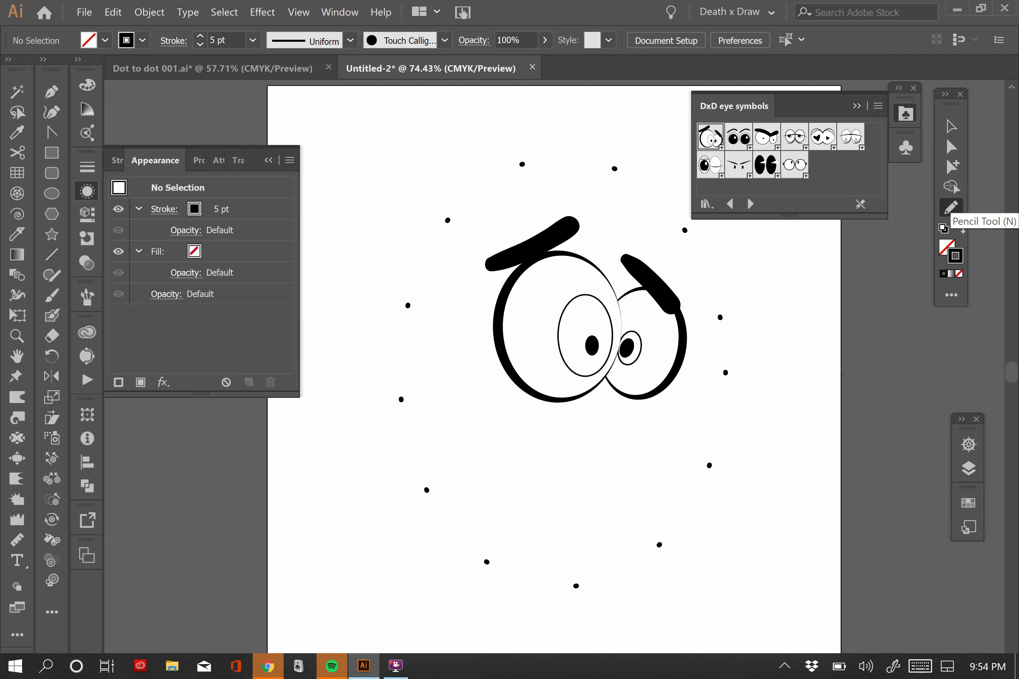
{"action": "left_click_drag", "start_coordinate": [346, 195], "coordinate": [458, 131]}
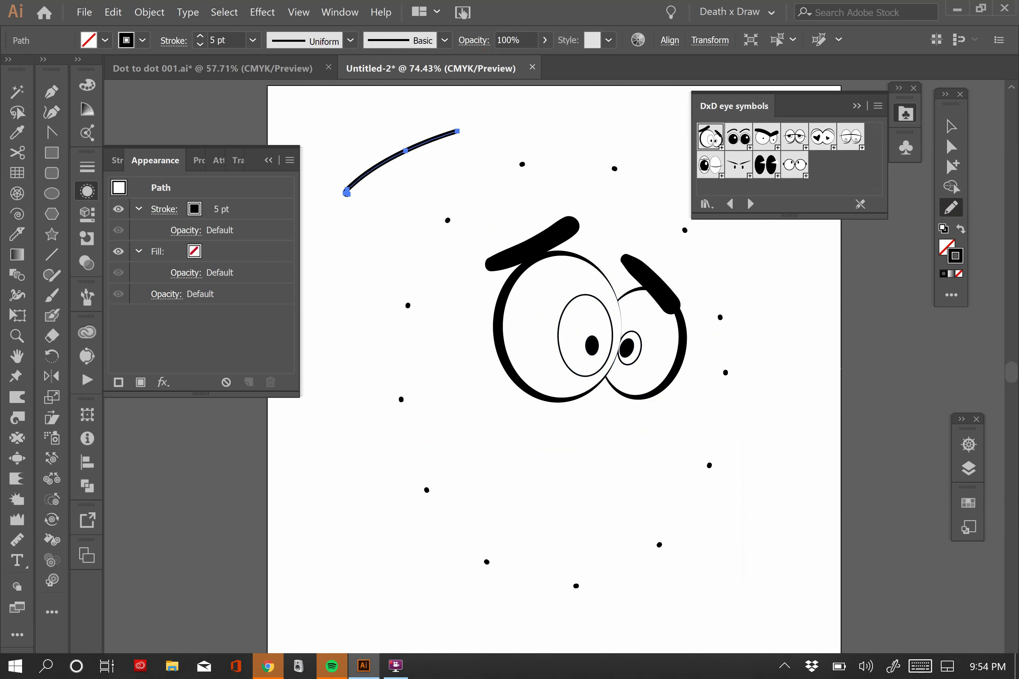
{"action": "left_click", "coordinate": [306, 40]}
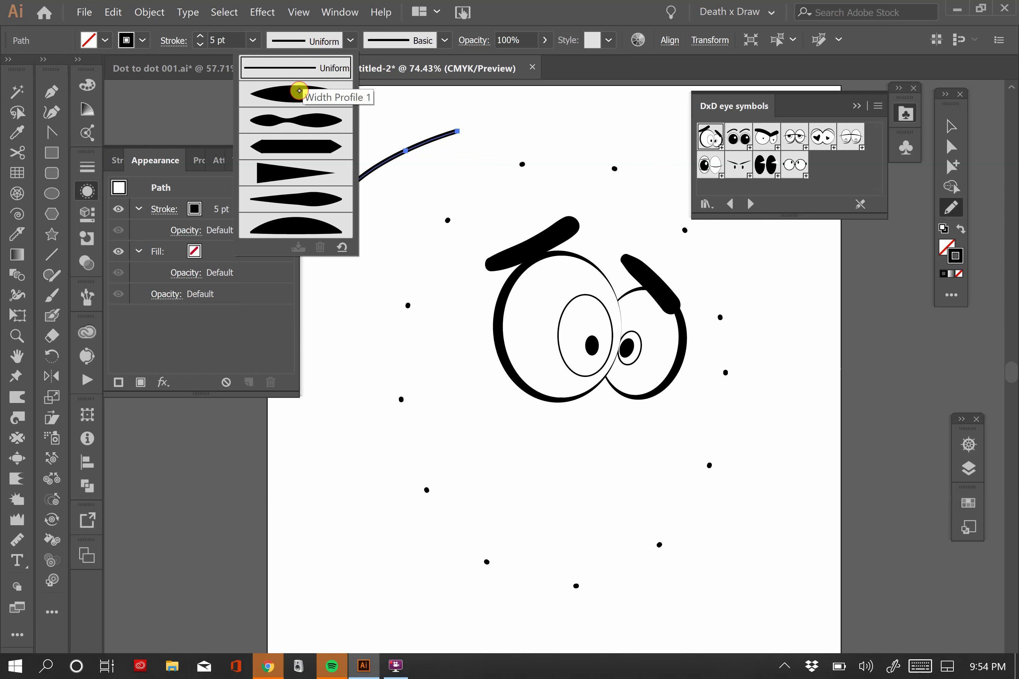
{"action": "left_click", "coordinate": [299, 91]}
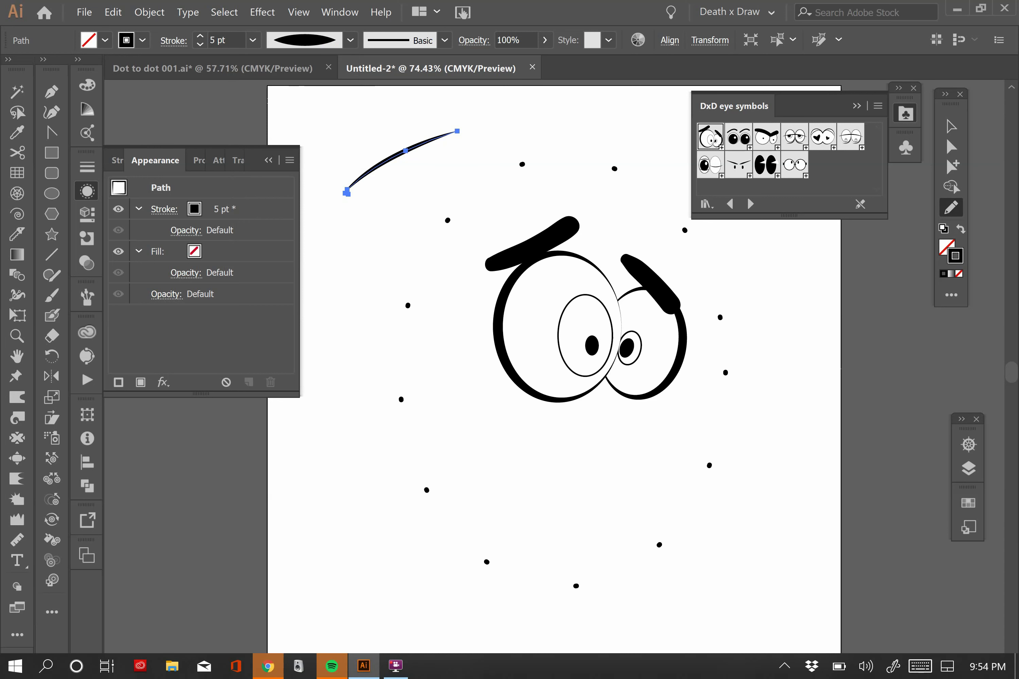
{"action": "left_click", "coordinate": [200, 36]}
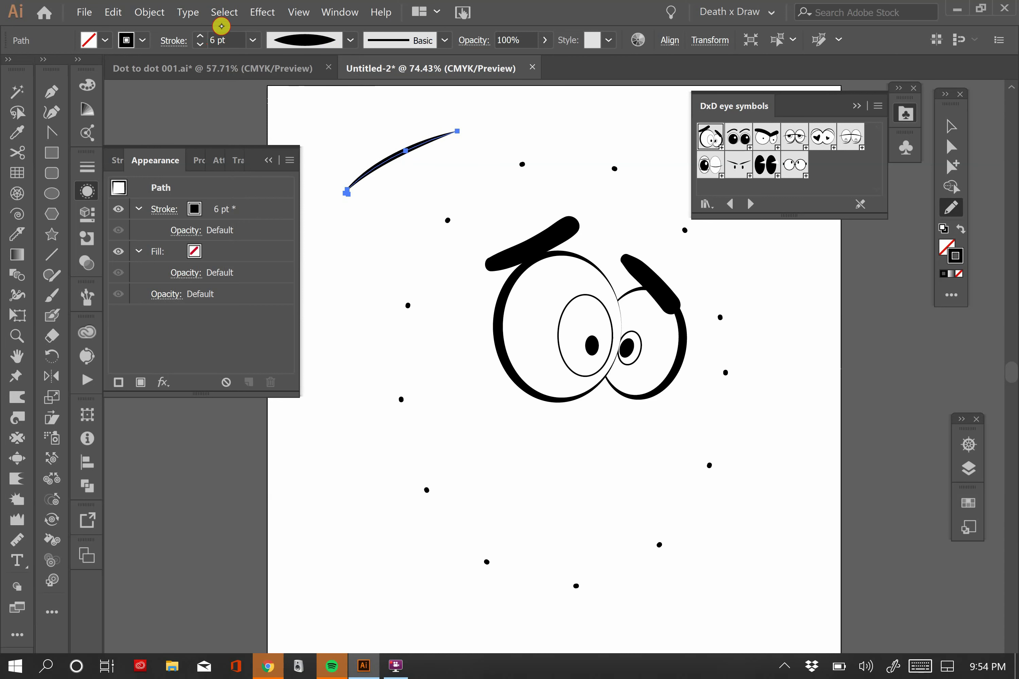
{"action": "left_click", "coordinate": [200, 35]}
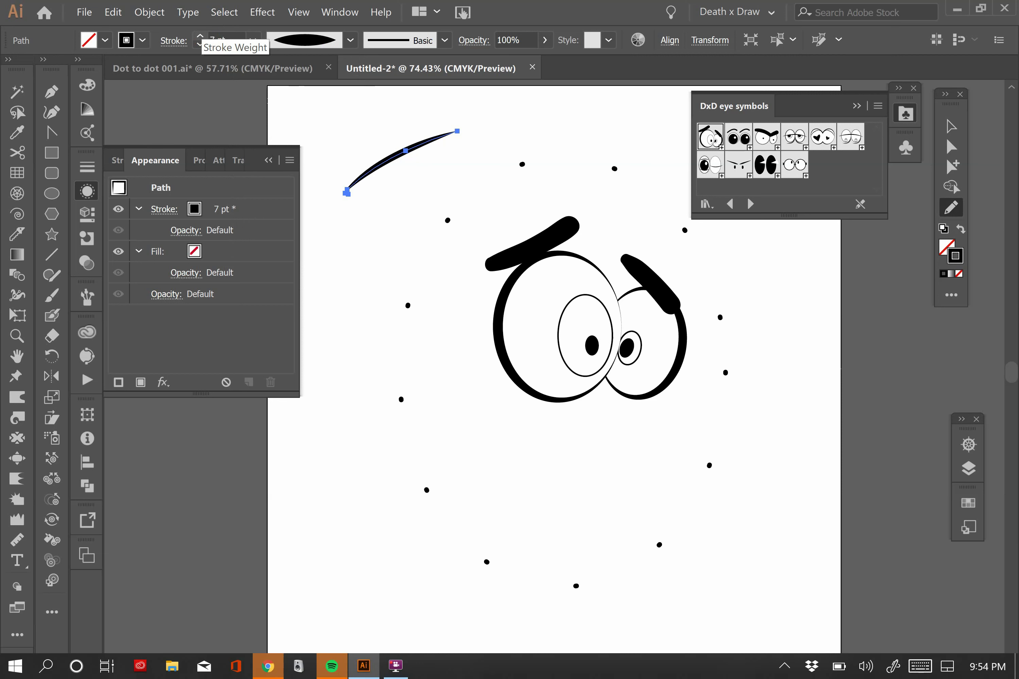
Pencil a curled nose below the eyes and fill it with white.
{"action": "left_click", "coordinate": [201, 34]}
{"action": "mouse_move", "coordinate": [607, 375]}
{"action": "left_mouse_down"}
{"action": "mouse_move", "coordinate": [645, 391]}
{"action": "mouse_move", "coordinate": [609, 416]}
{"action": "left_mouse_up"}
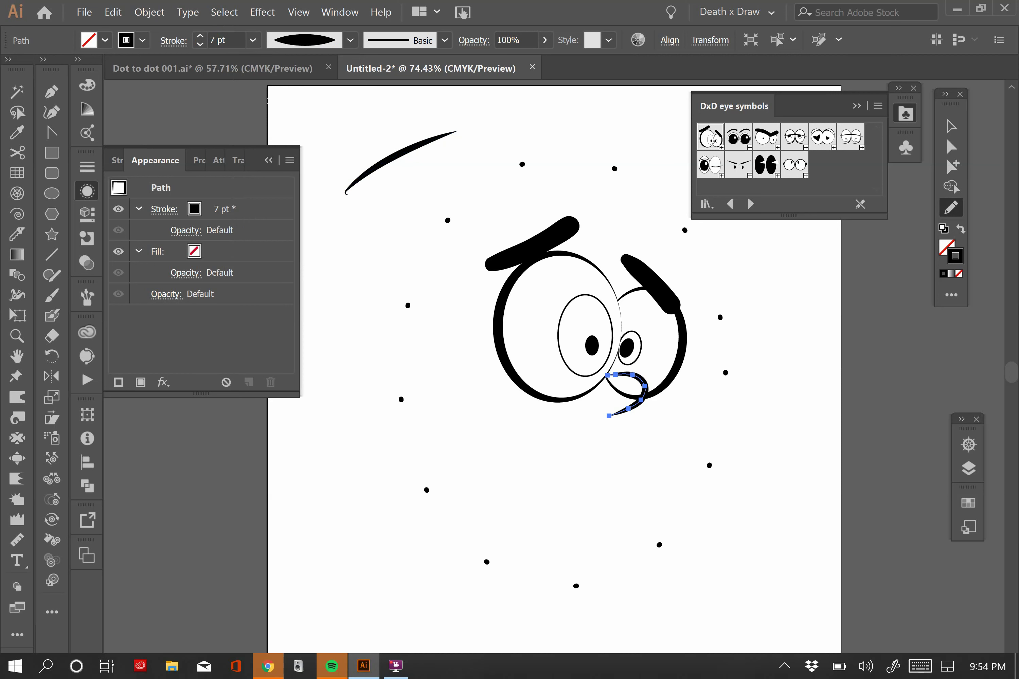
{"action": "left_click", "coordinate": [608, 376]}
{"action": "left_click", "coordinate": [196, 246]}
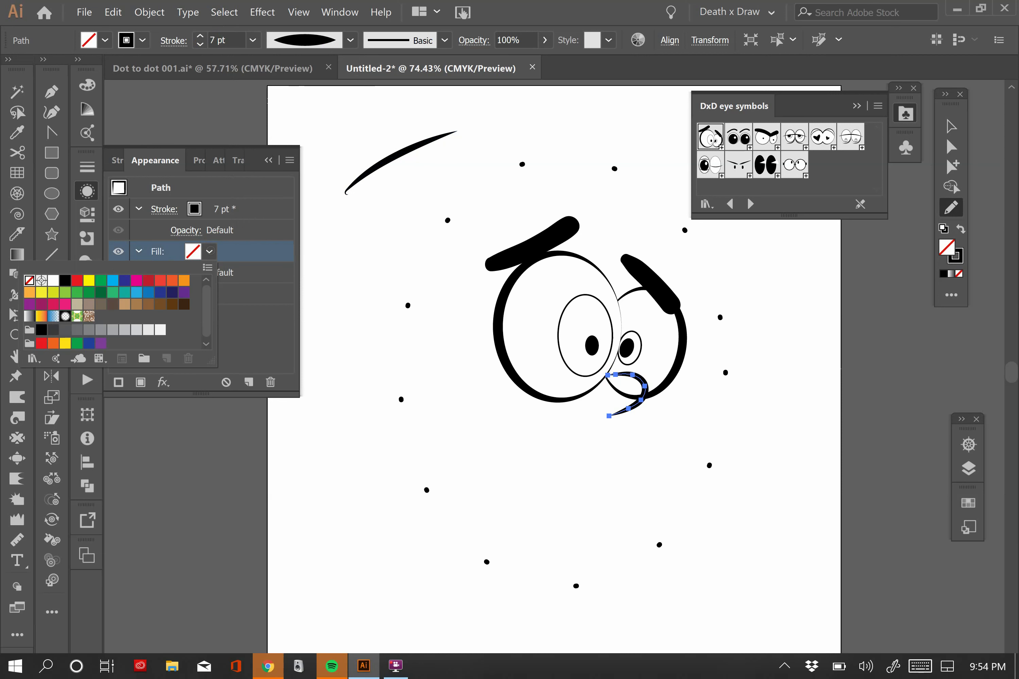
{"action": "left_click", "coordinate": [53, 280]}
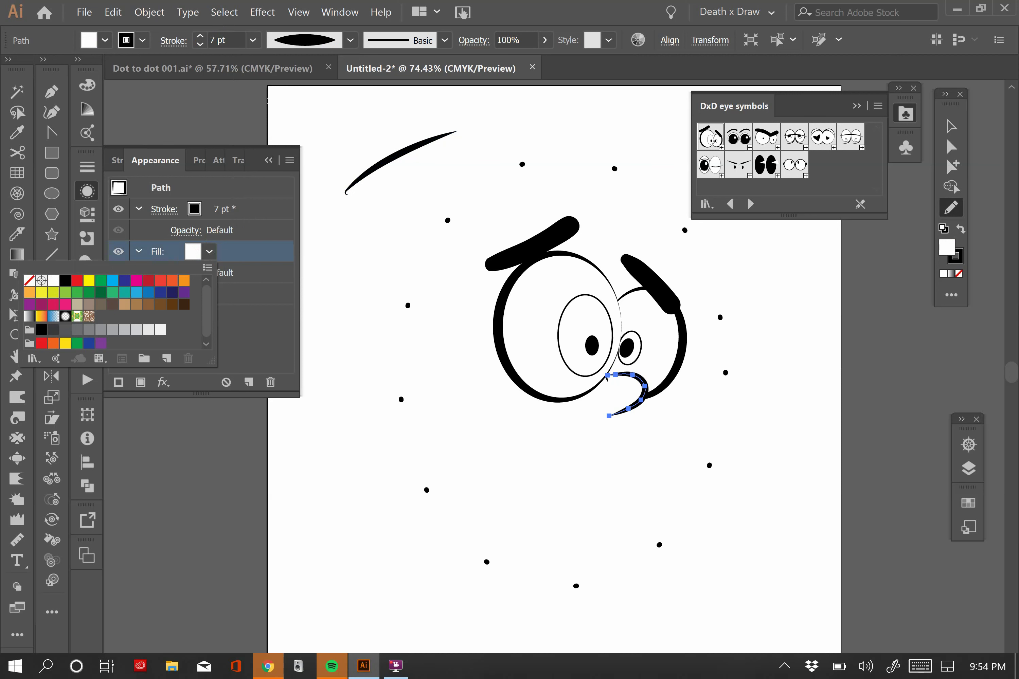
{"action": "key", "text": "Escape"}
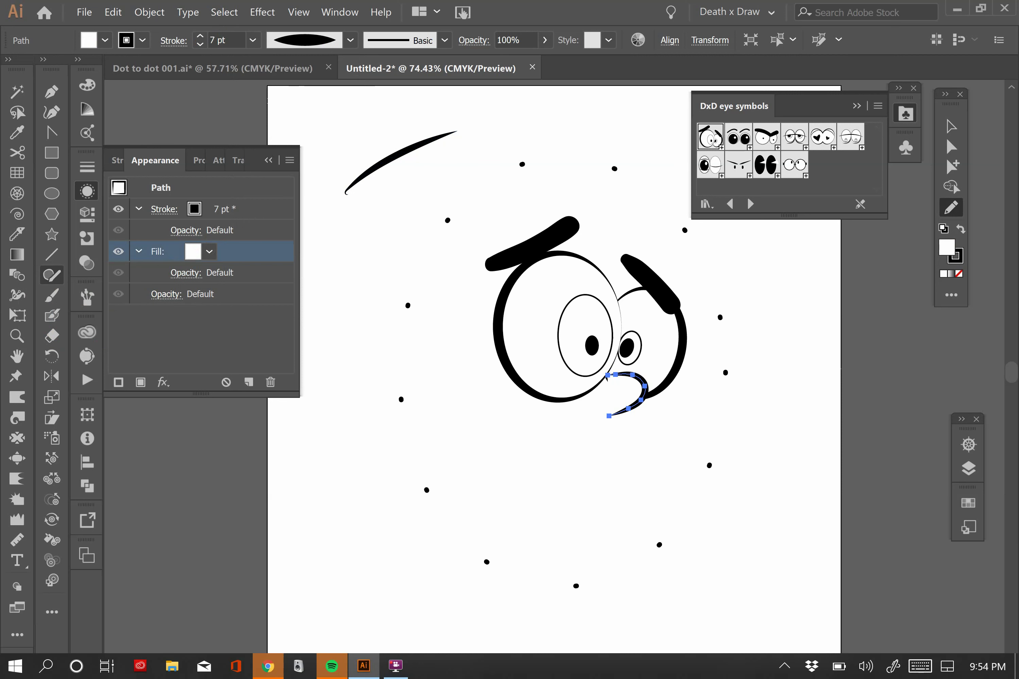
Draw the smiling mouth, left and right cheek marks, and a small line inside the mouth.
{"action": "left_click", "coordinate": [607, 415]}
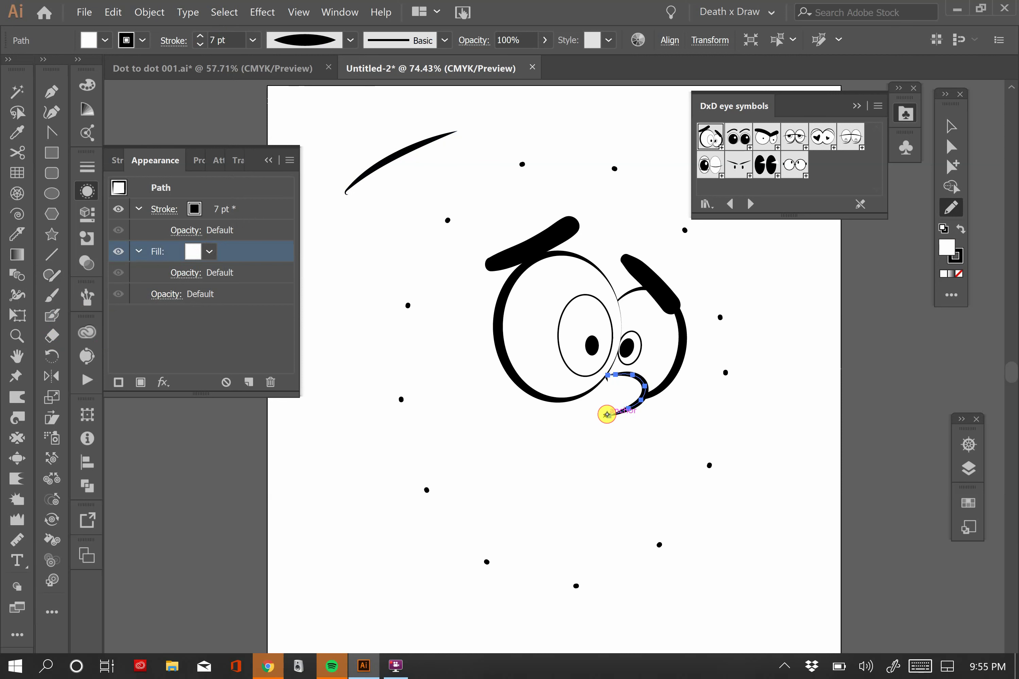
{"action": "mouse_move", "coordinate": [606, 416]}
{"action": "left_mouse_down"}
{"action": "mouse_move", "coordinate": [637, 433]}
{"action": "mouse_move", "coordinate": [608, 457]}
{"action": "mouse_move", "coordinate": [545, 440]}
{"action": "mouse_move", "coordinate": [591, 484]}
{"action": "mouse_move", "coordinate": [631, 498]}
{"action": "mouse_move", "coordinate": [601, 518]}
{"action": "left_mouse_up"}
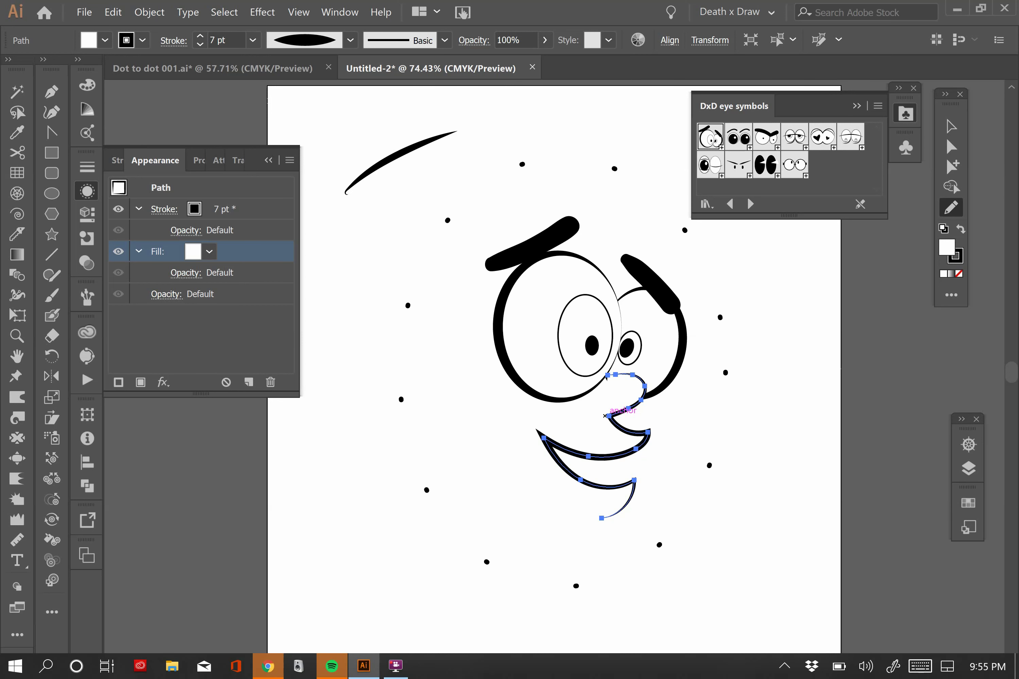
{"action": "key", "text": "ctrl+shift+a"}
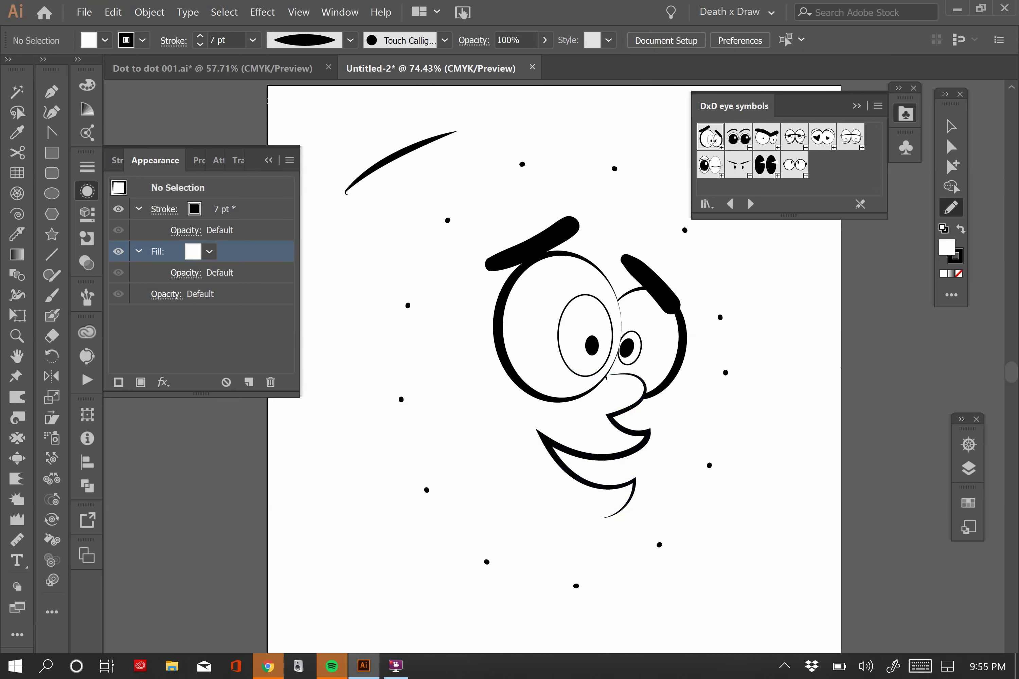
{"action": "left_click_drag", "start_coordinate": [513, 399], "coordinate": [527, 446]}
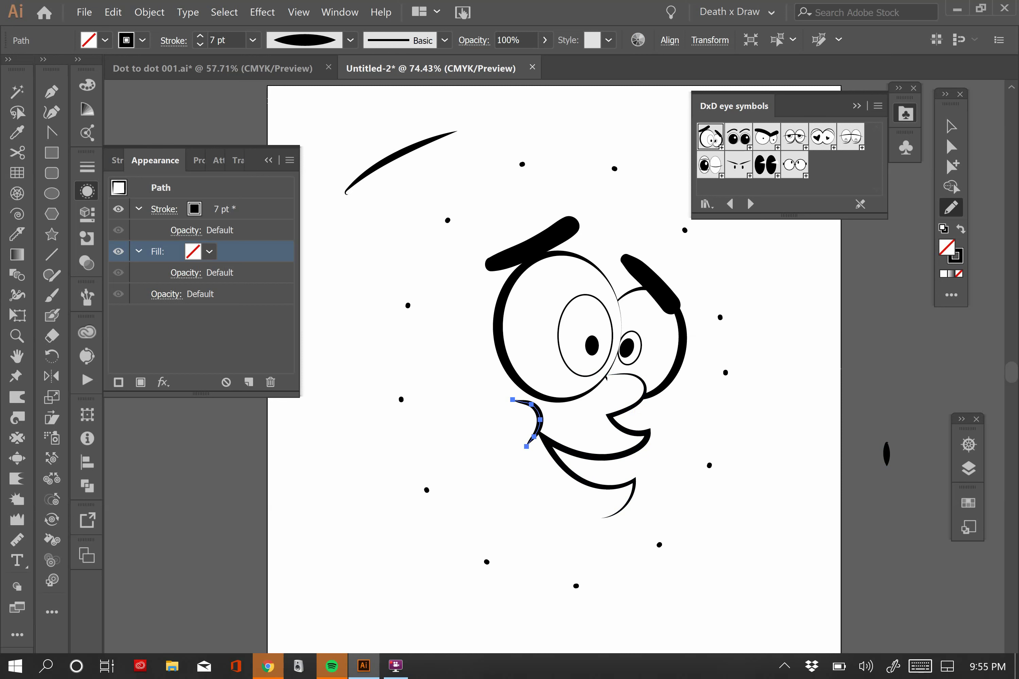
{"action": "left_click_drag", "start_coordinate": [656, 405], "coordinate": [662, 431]}
{"action": "left_click_drag", "start_coordinate": [606, 458], "coordinate": [604, 483]}
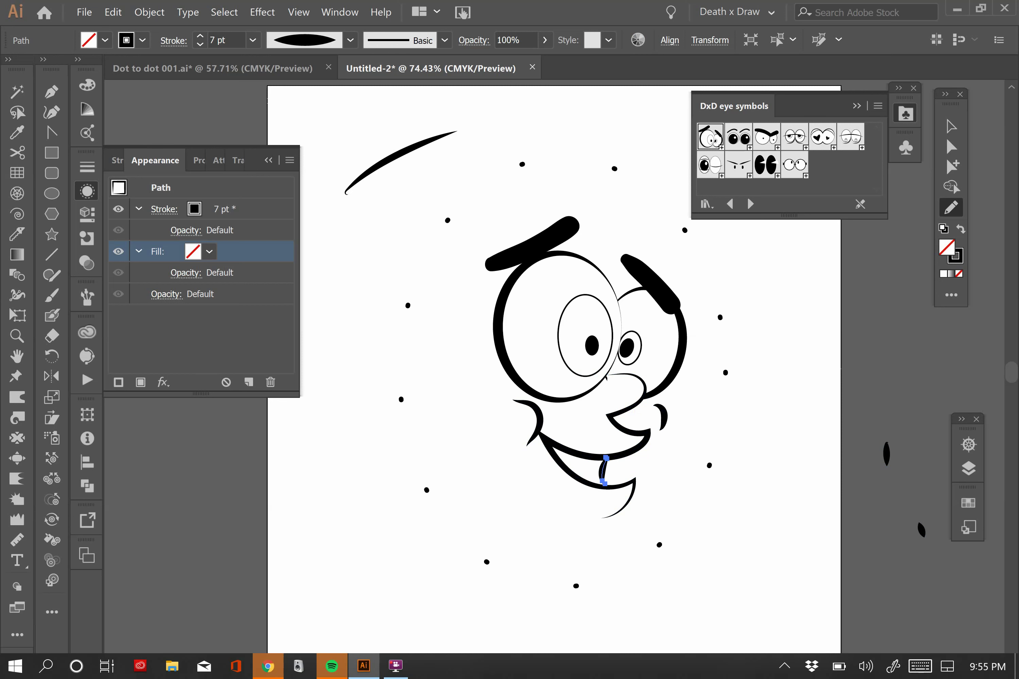
Deal with the stray marks beside the page and select the top-left tapered stroke.
{"action": "left_click", "coordinate": [950, 128]}
{"action": "left_click_drag", "start_coordinate": [864, 419], "coordinate": [942, 589]}
{"action": "key", "text": "ctrl+shift+a"}
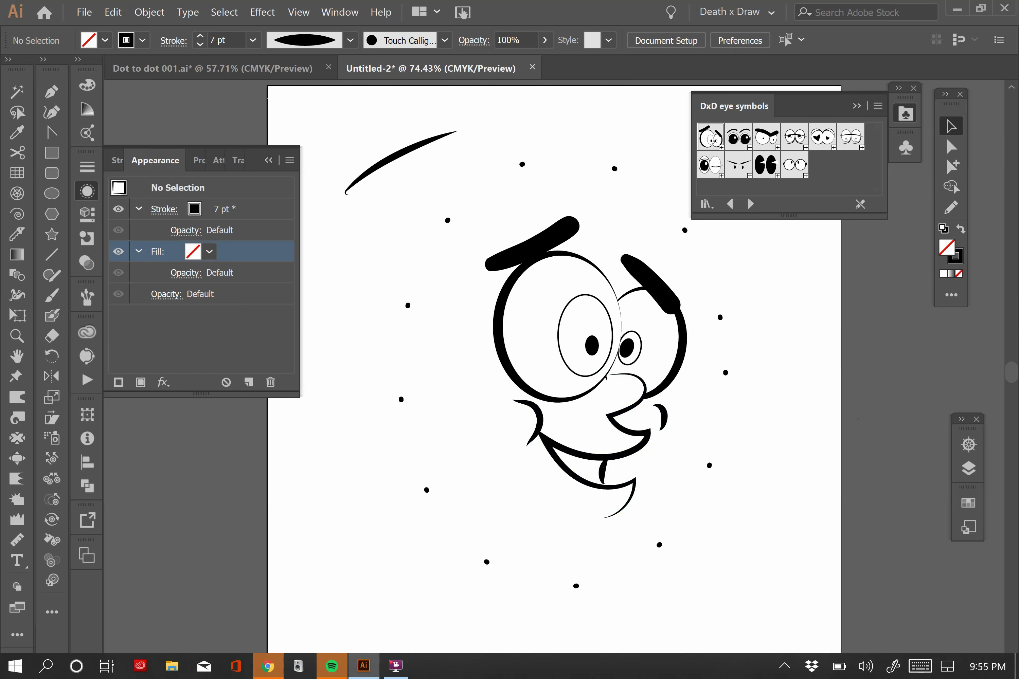
{"action": "left_click", "coordinate": [401, 161]}
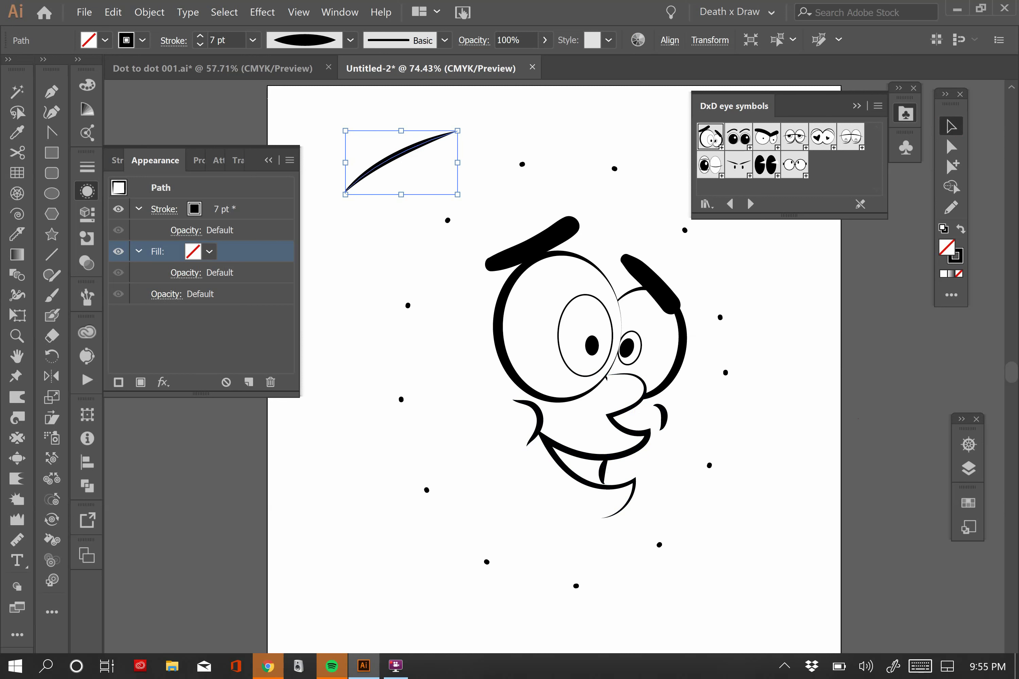
Delete the trial tapered curve at top-left, leaving the cartoon face in the dotted ring.
{"action": "key", "text": "Delete"}
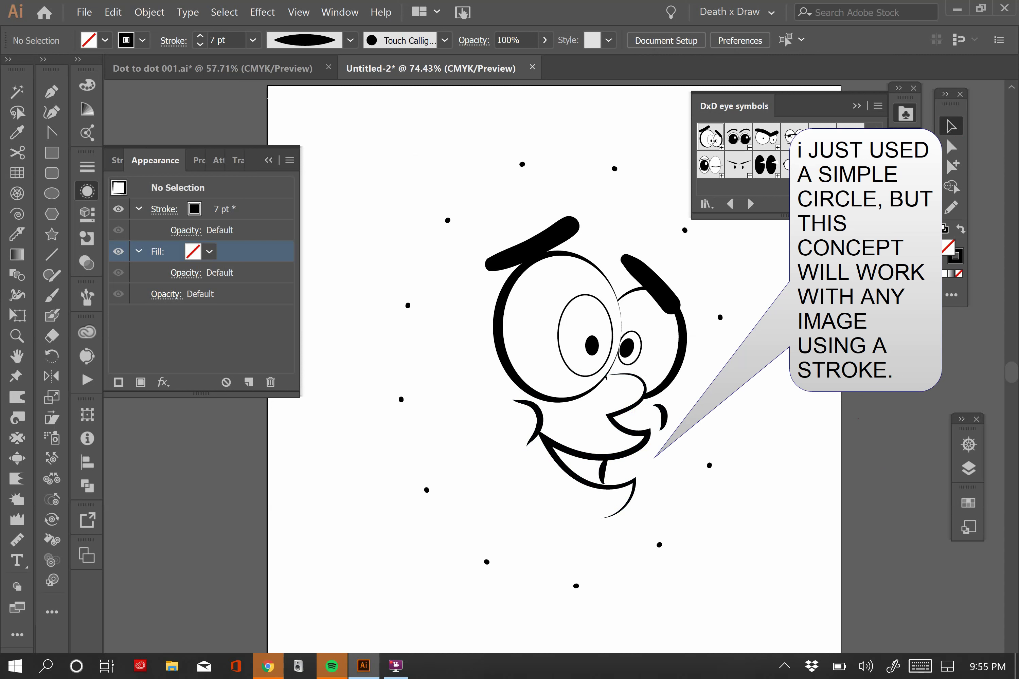
{"action": "left_click", "coordinate": [396, 666]}
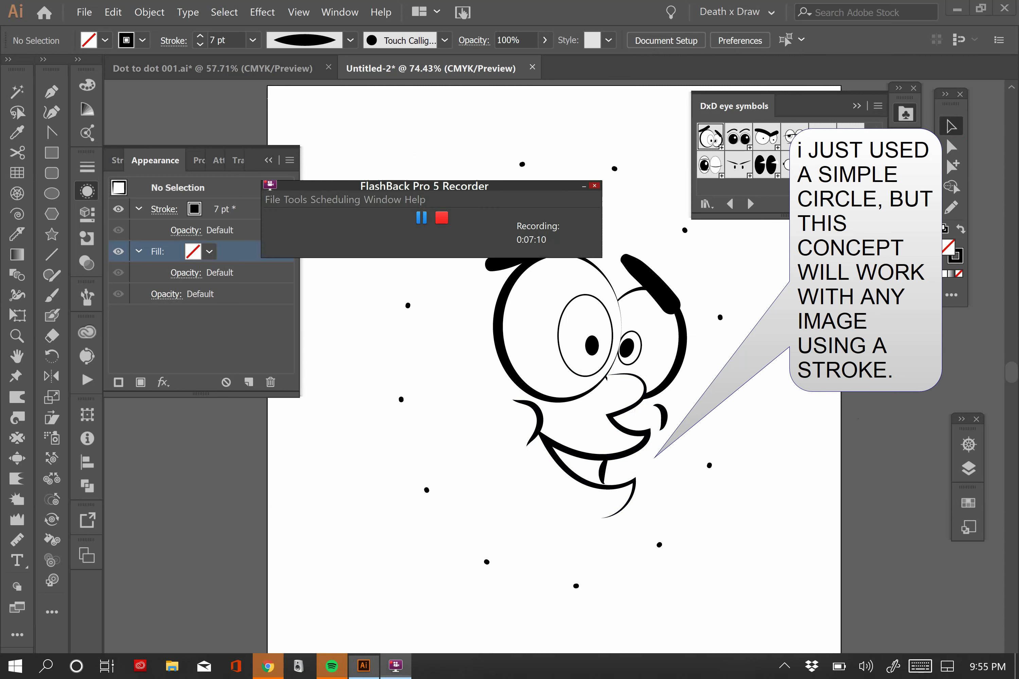
{"action": "left_click", "coordinate": [426, 221]}
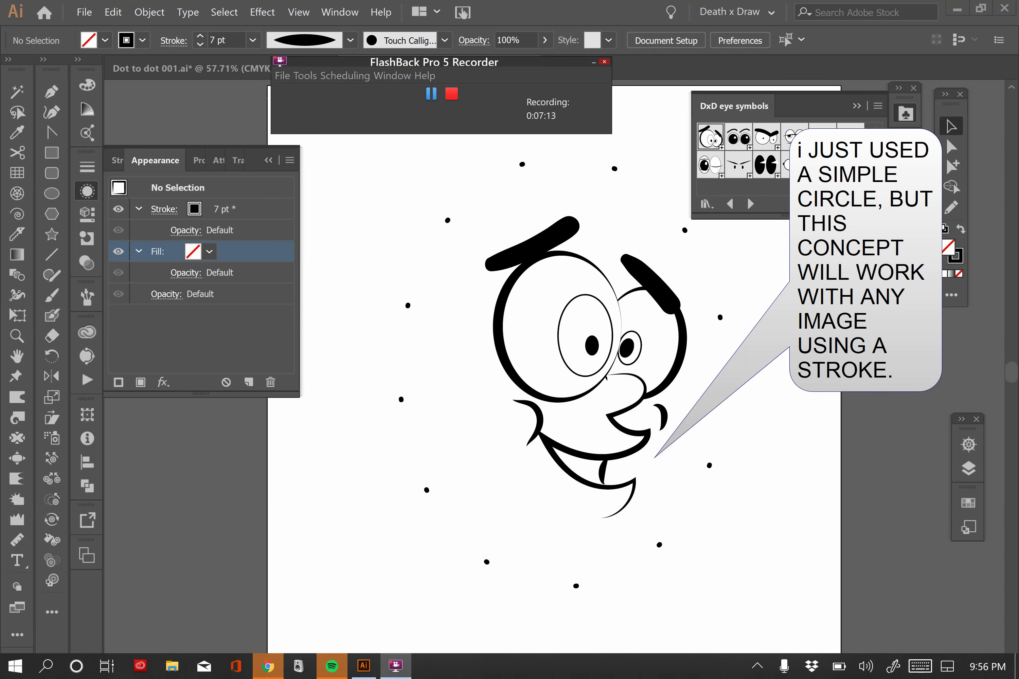